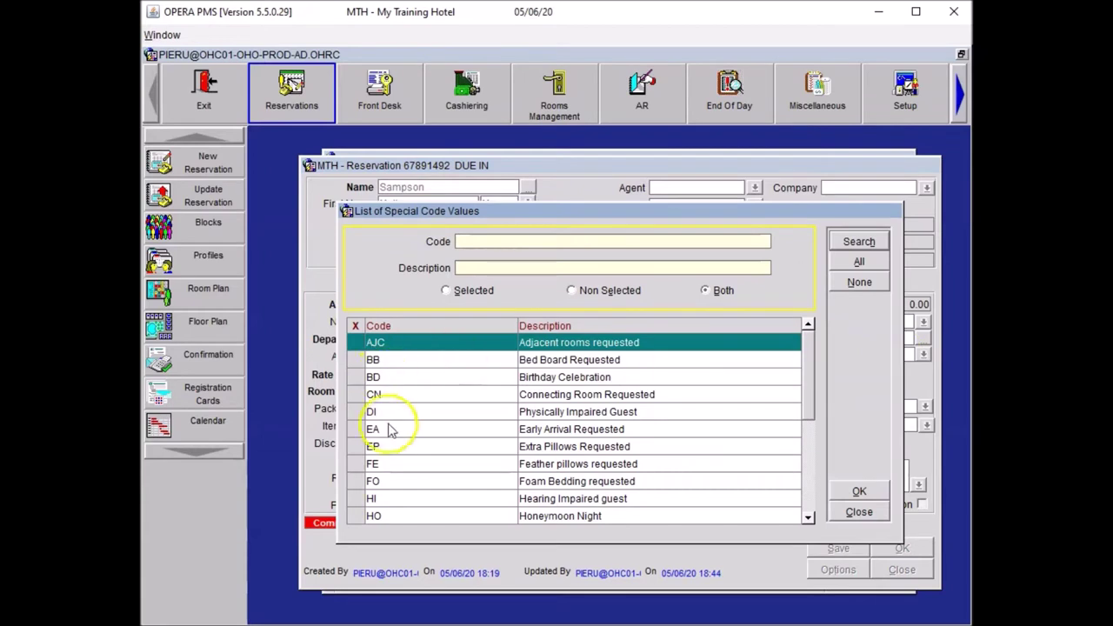
Step: Add the LA (Late Arrival Advised) special to the reservation without attaching it to the profile
{"action": "left_click", "coordinate": [806, 486]}
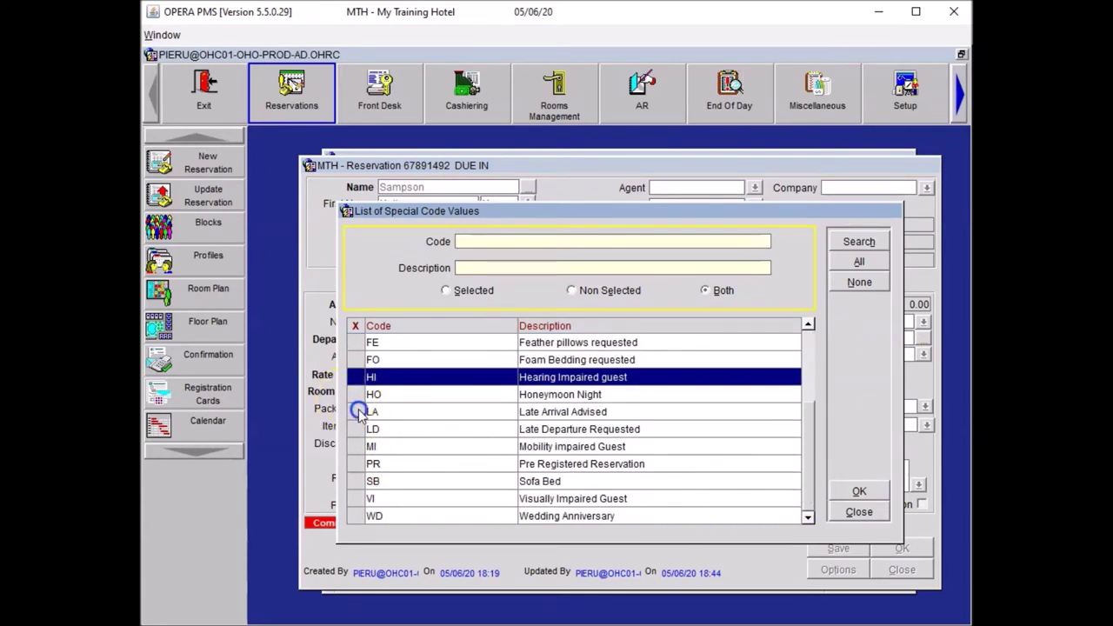
{"action": "left_click", "coordinate": [355, 411]}
{"action": "left_click", "coordinate": [869, 491]}
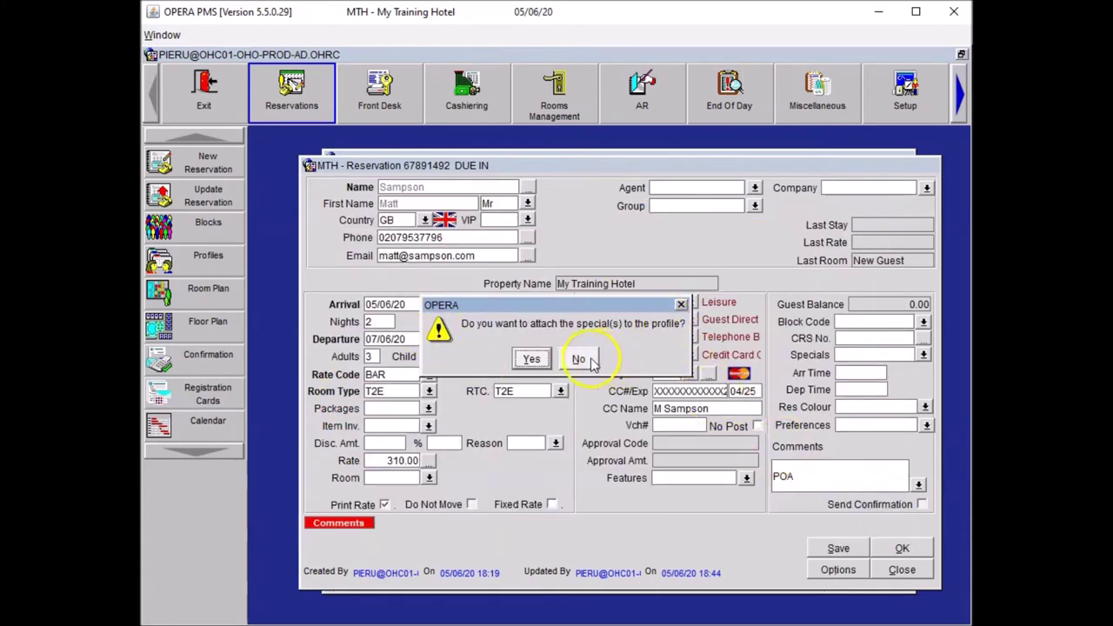
{"action": "left_click", "coordinate": [580, 361]}
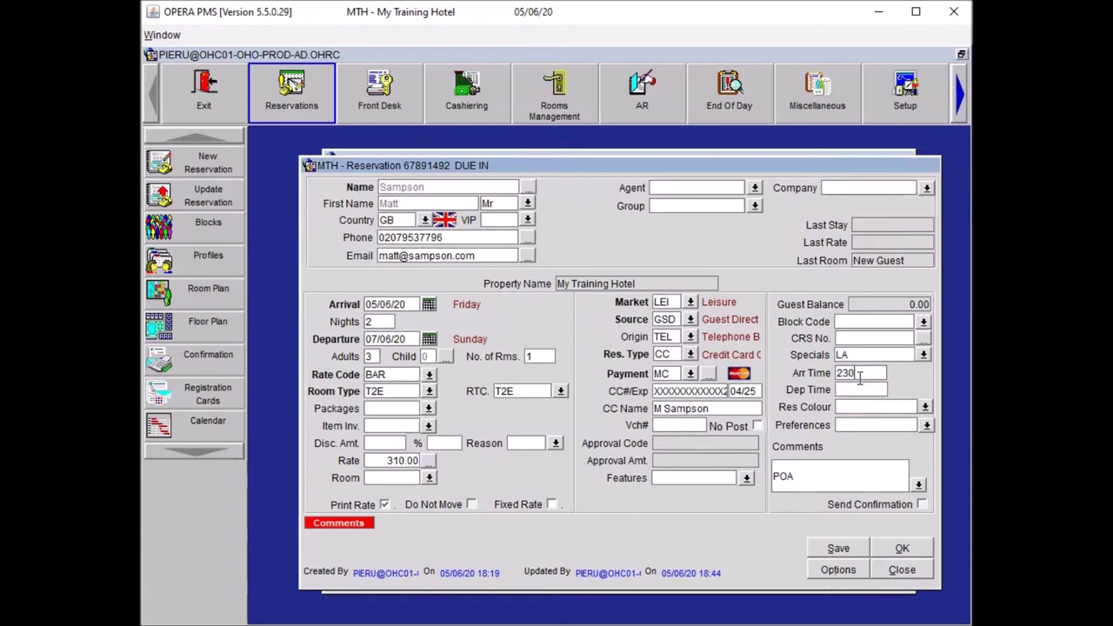
Step: Set the arrival time to 23:00 and bring up the Item Inventory window
{"action": "left_click", "coordinate": [857, 373]}
{"action": "left_click", "coordinate": [853, 425]}
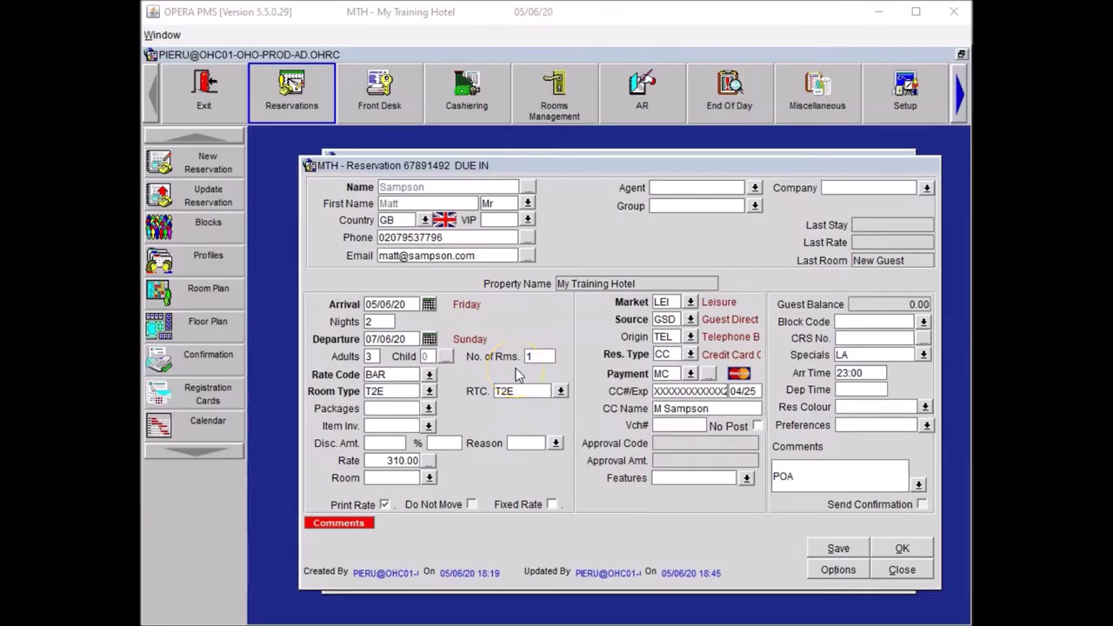
{"action": "left_click", "coordinate": [428, 426]}
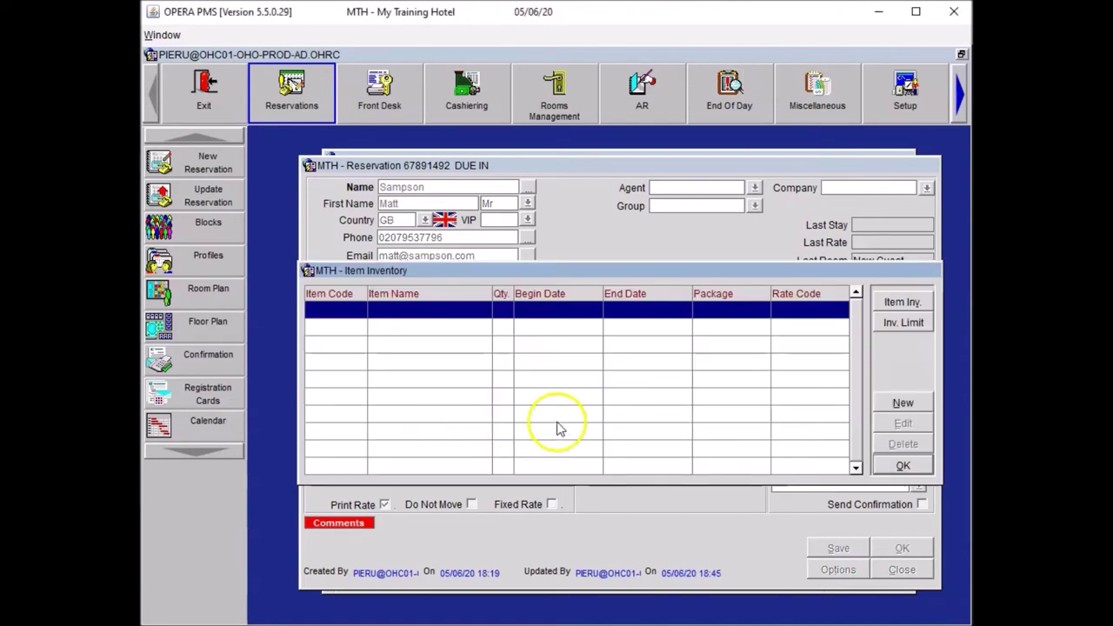
Step: Book one Extra Bed (EXB) for 05/06/20 to 07/06/20 in Item Inventory
{"action": "left_click", "coordinate": [881, 402]}
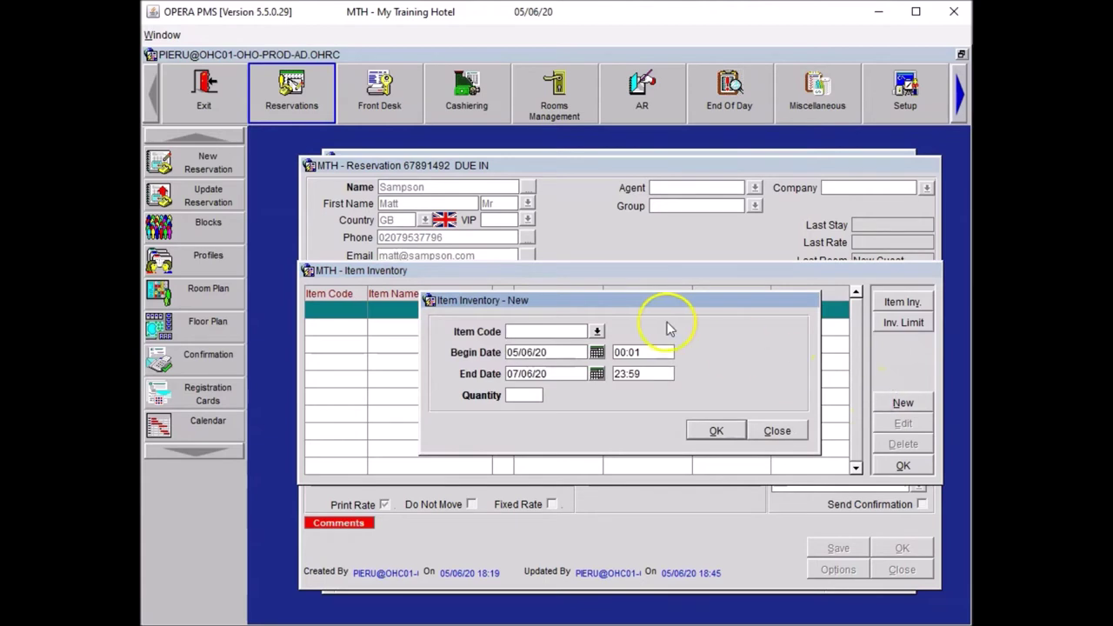
{"action": "left_click", "coordinate": [594, 327]}
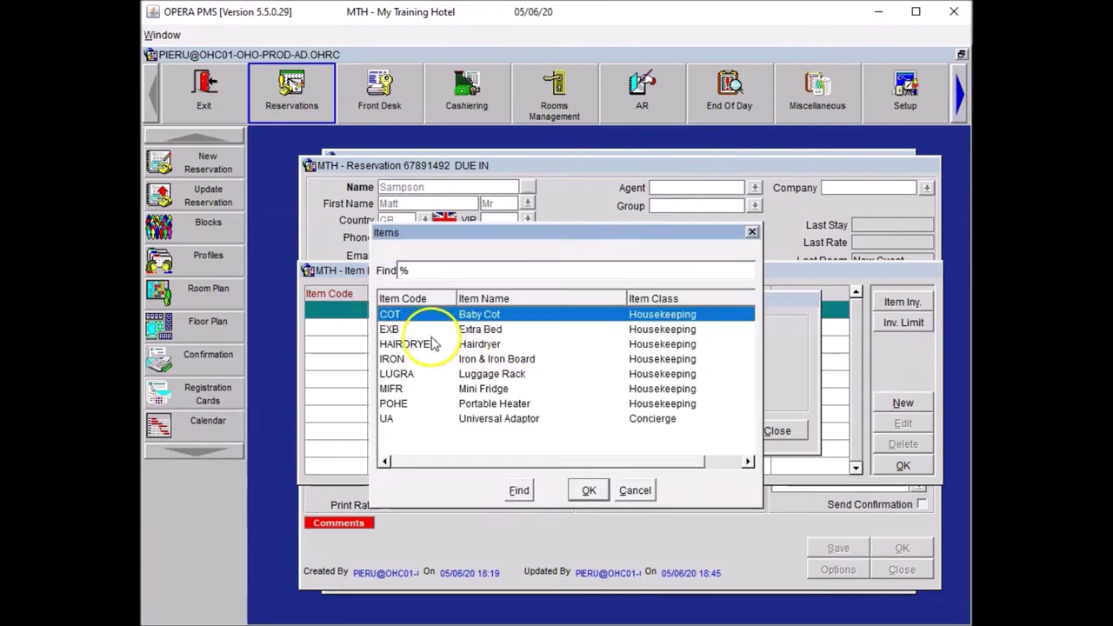
{"action": "left_click", "coordinate": [429, 343]}
{"action": "left_click", "coordinate": [432, 328]}
{"action": "left_click", "coordinate": [586, 488]}
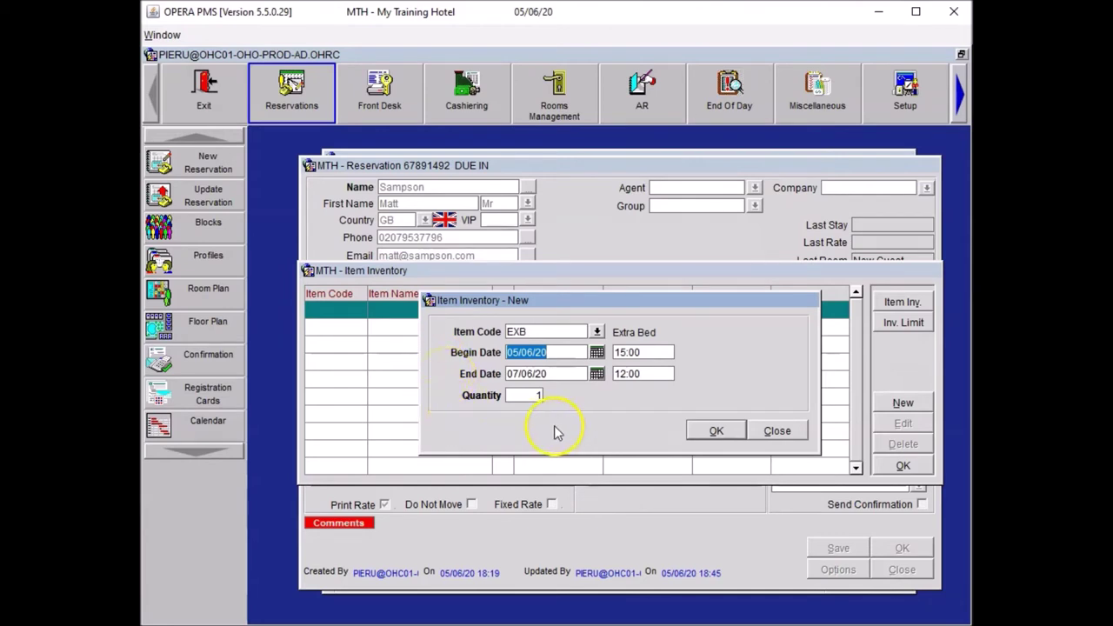
{"action": "left_click", "coordinate": [714, 429]}
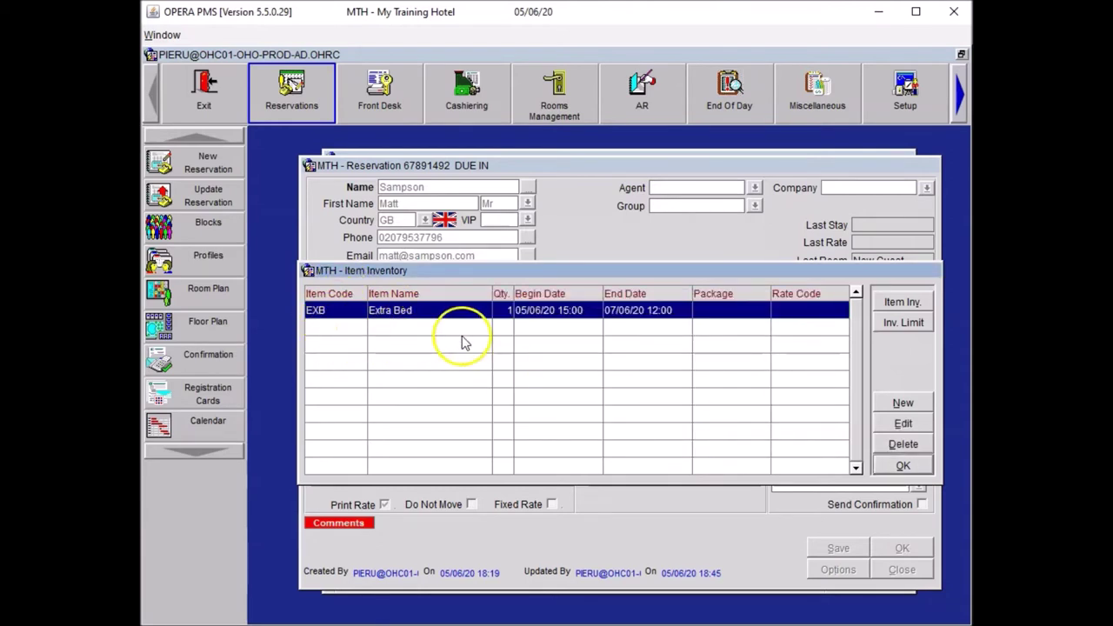
{"action": "left_click", "coordinate": [903, 467]}
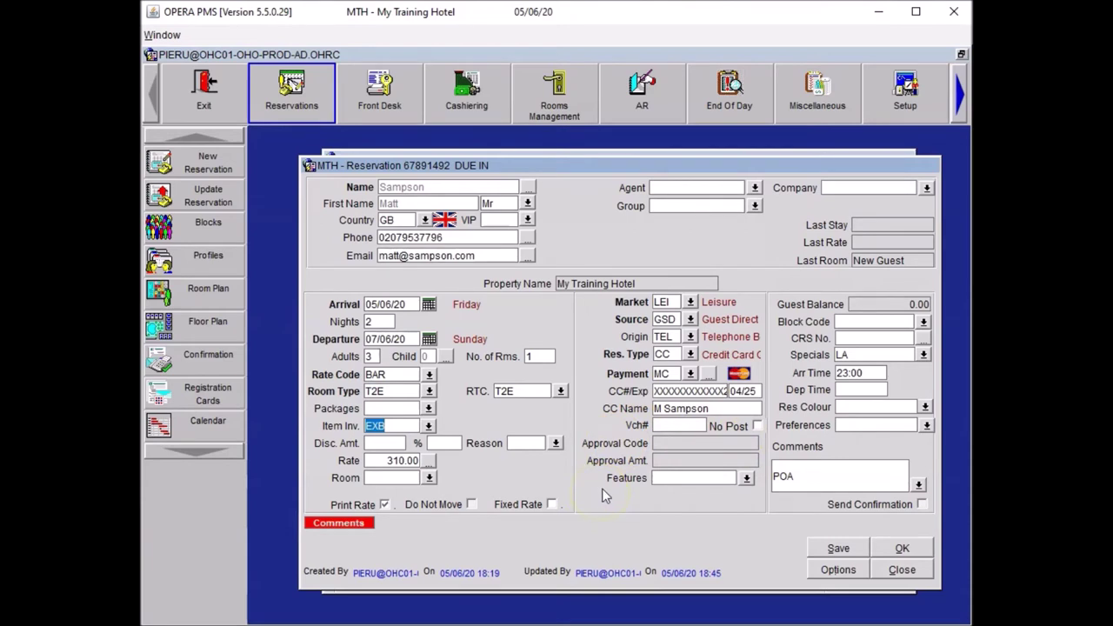
Step: Add the EB (Extra Bed Allowed) room feature, declining to attach it to the profile
{"action": "left_click", "coordinate": [746, 480]}
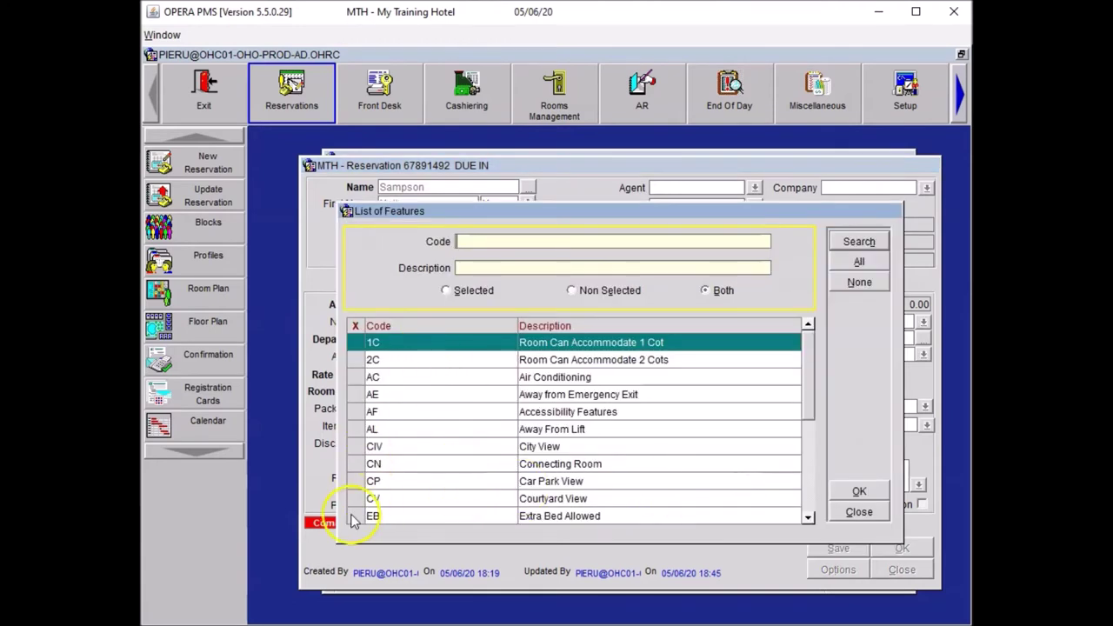
{"action": "left_click", "coordinate": [355, 517]}
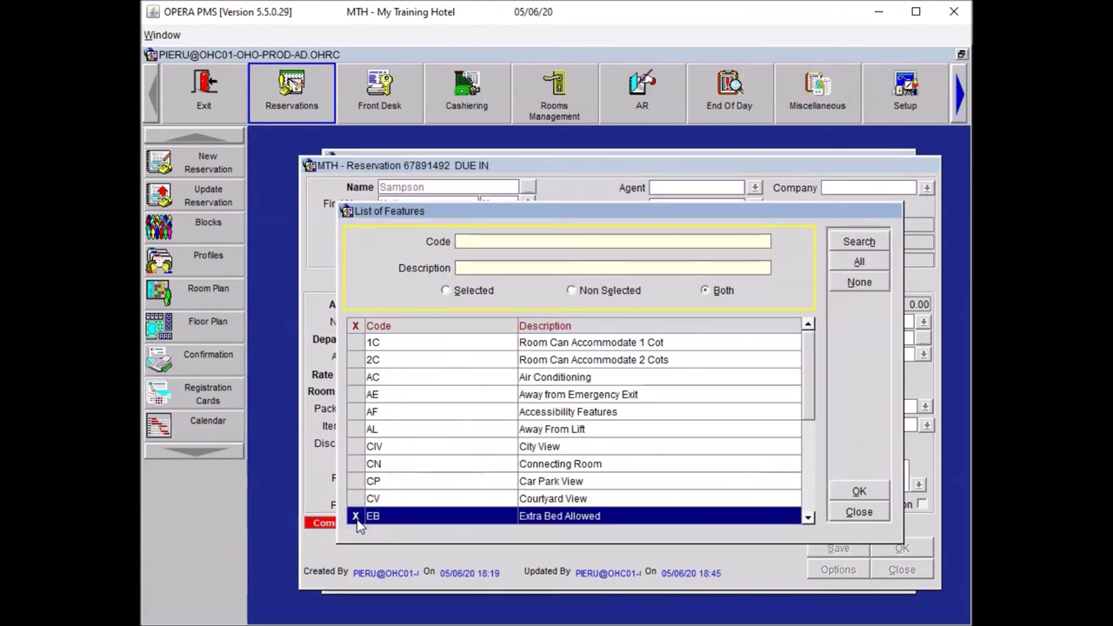
{"action": "left_click", "coordinate": [404, 517]}
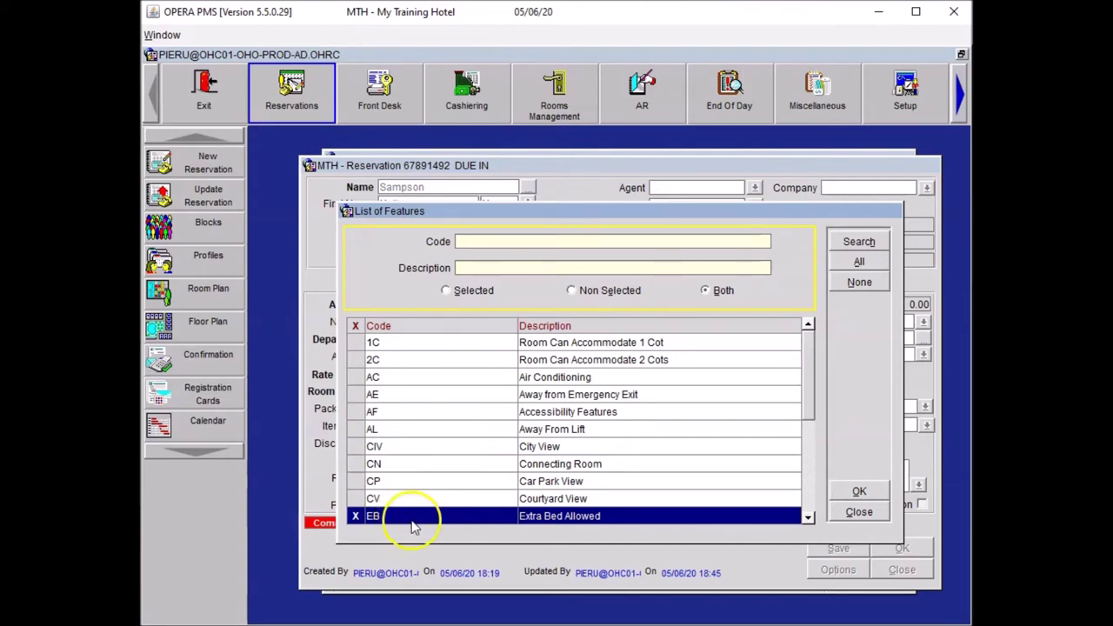
{"action": "left_click", "coordinate": [856, 492]}
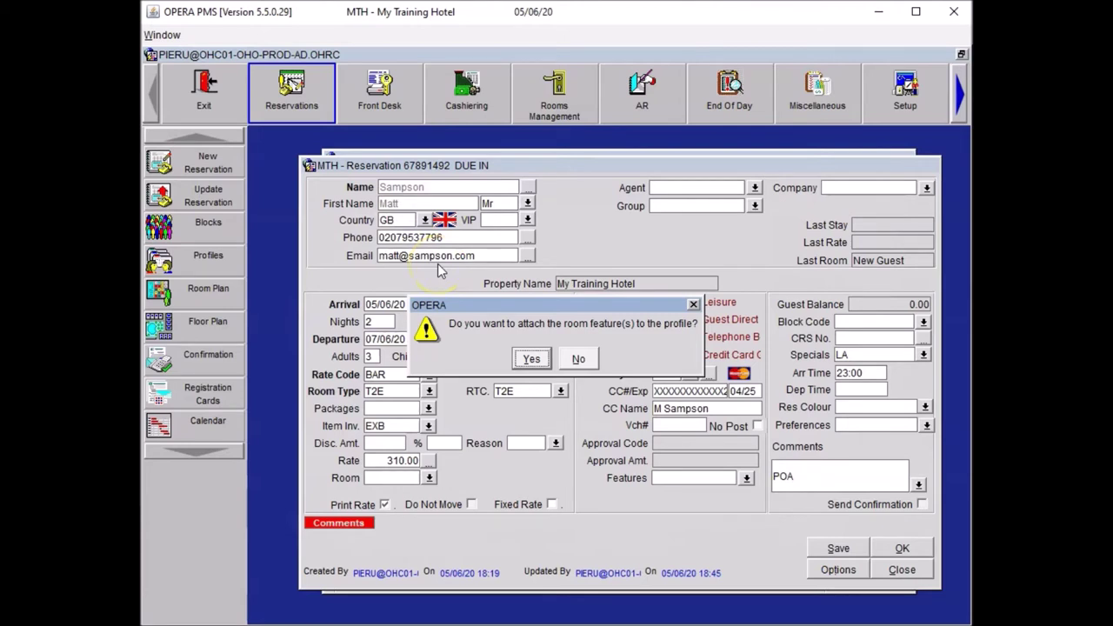
{"action": "left_click", "coordinate": [580, 360]}
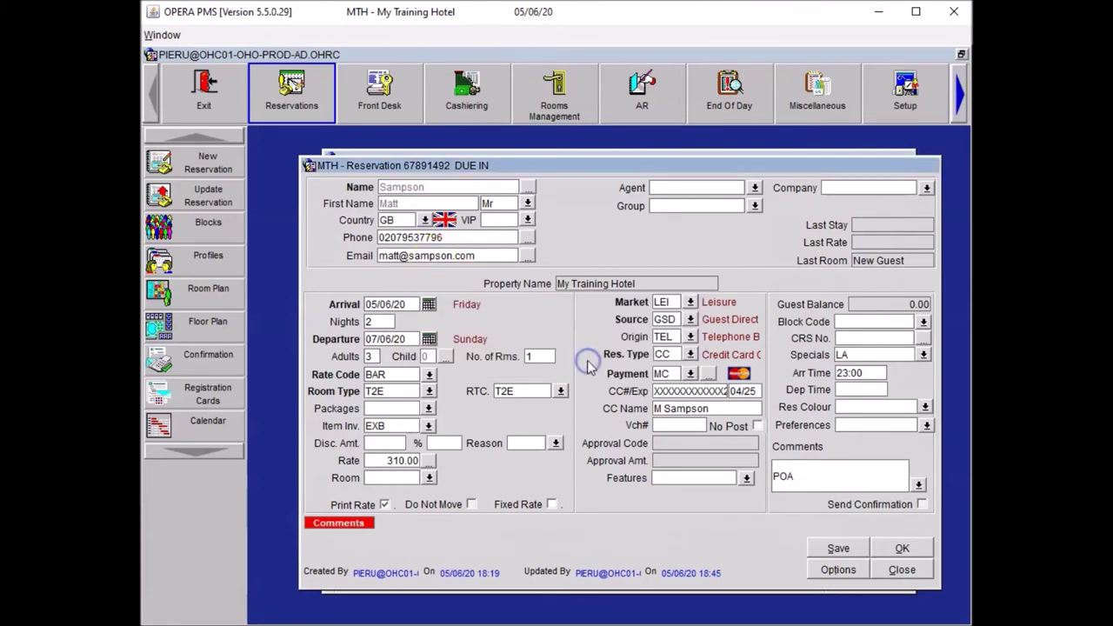
Step: Save the reservation and create an HSK trace asking housekeeping to place the extra bed
{"action": "left_click", "coordinate": [831, 550]}
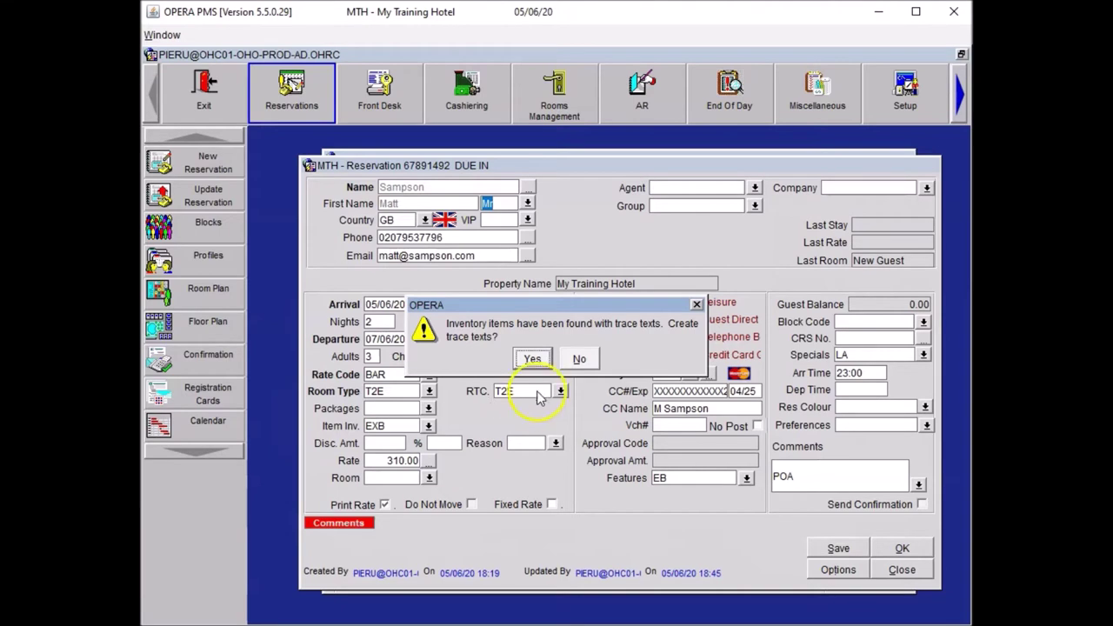
{"action": "left_click", "coordinate": [538, 361]}
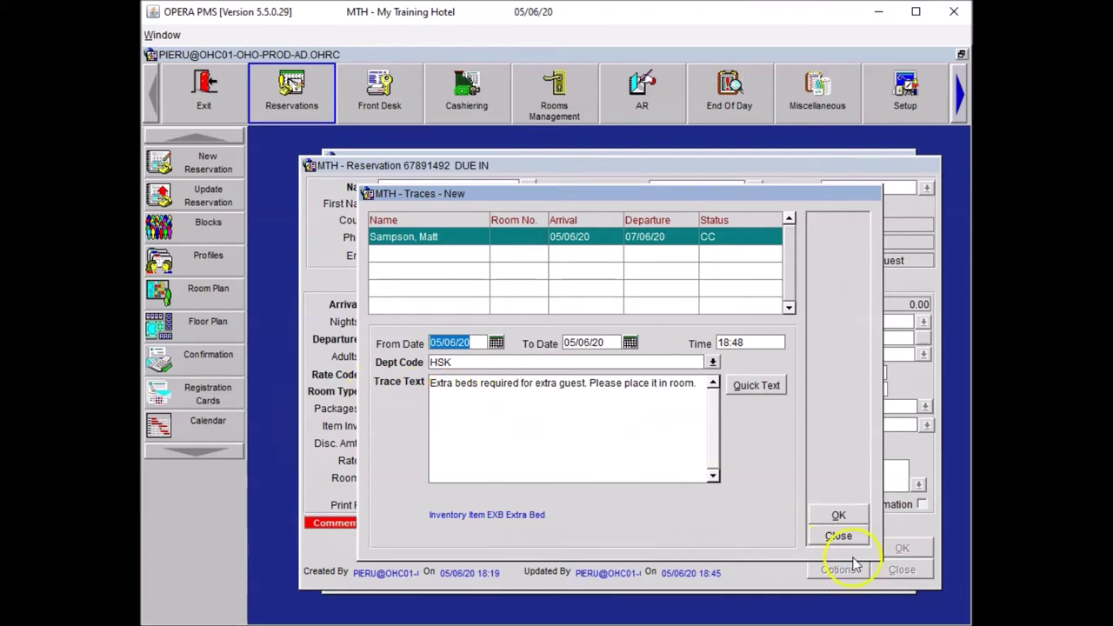
{"action": "left_click", "coordinate": [840, 515]}
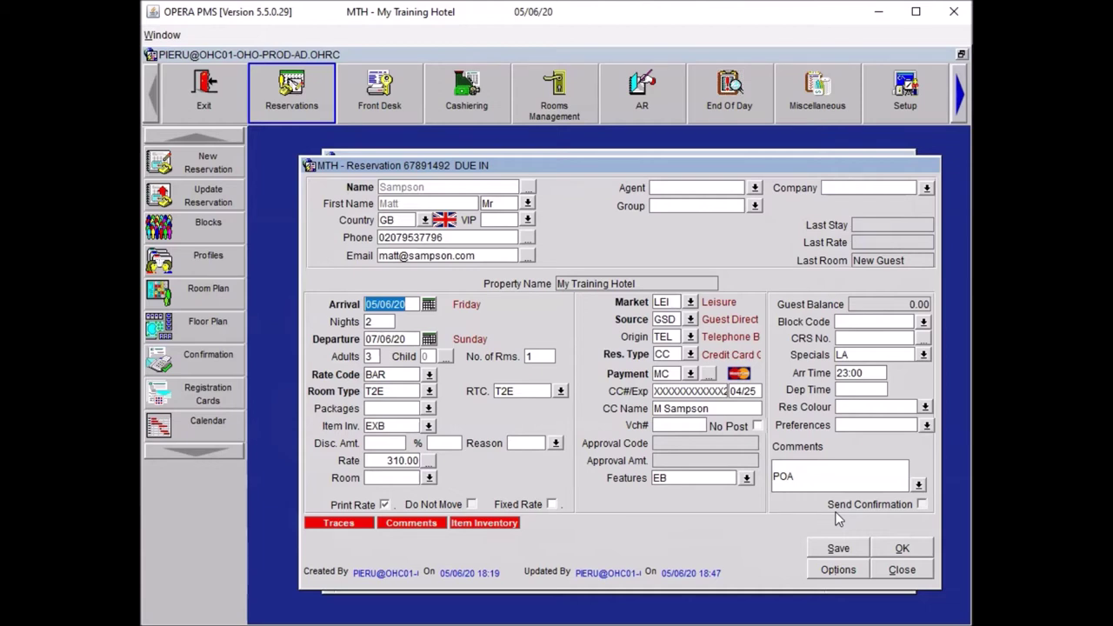
Step: Add the NL (Near Lift) room feature, attach it to the profile, and save the reservation
{"action": "left_click", "coordinate": [833, 536]}
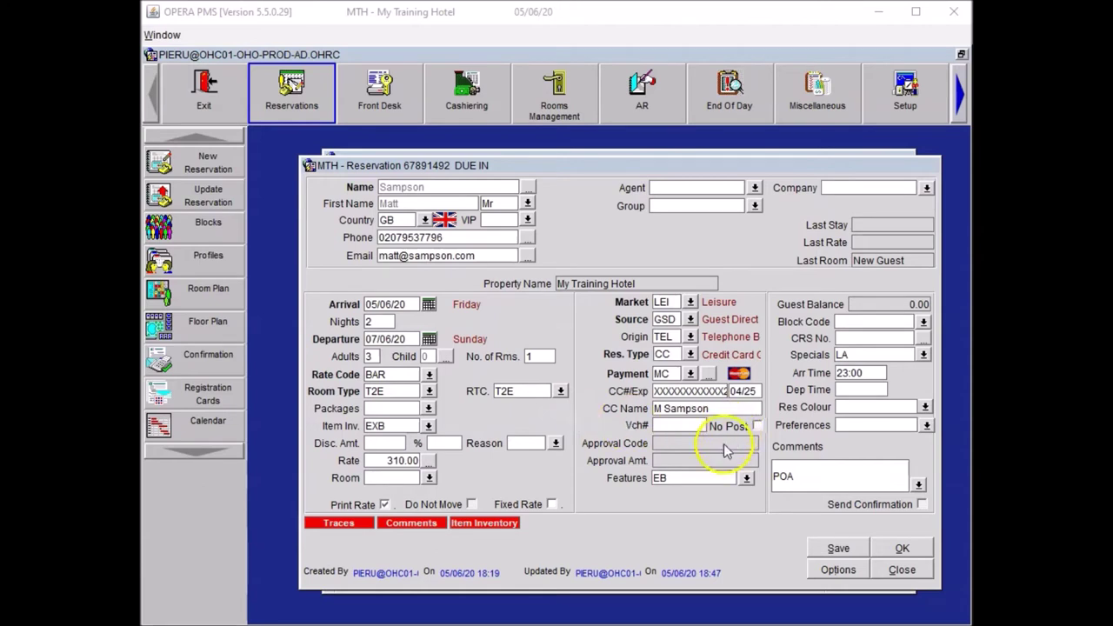
{"action": "left_click", "coordinate": [748, 478]}
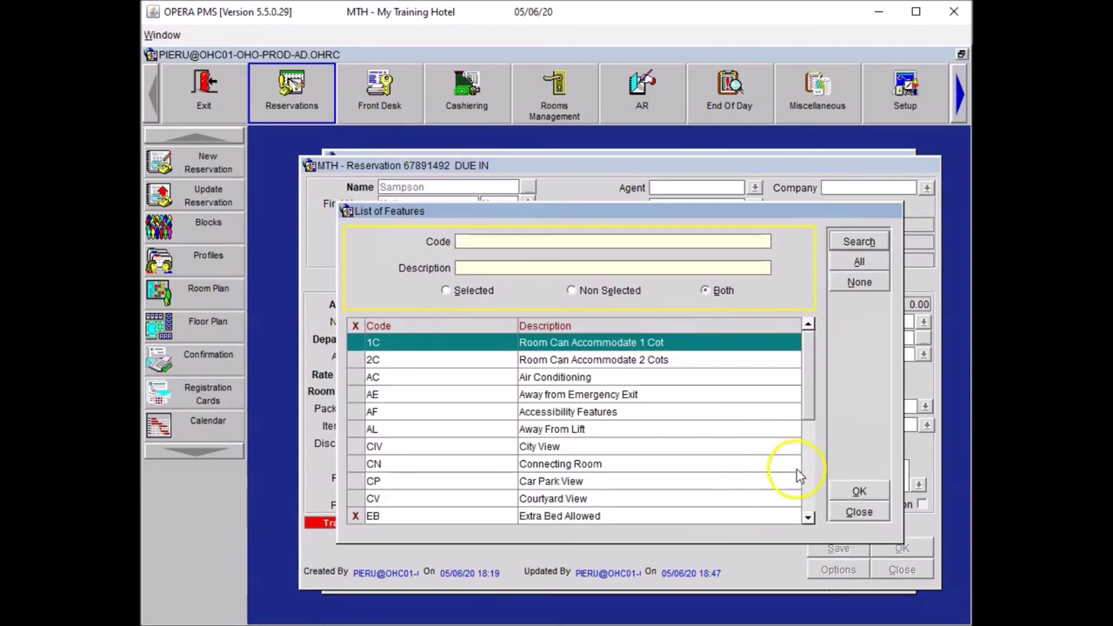
{"action": "left_click", "coordinate": [808, 479]}
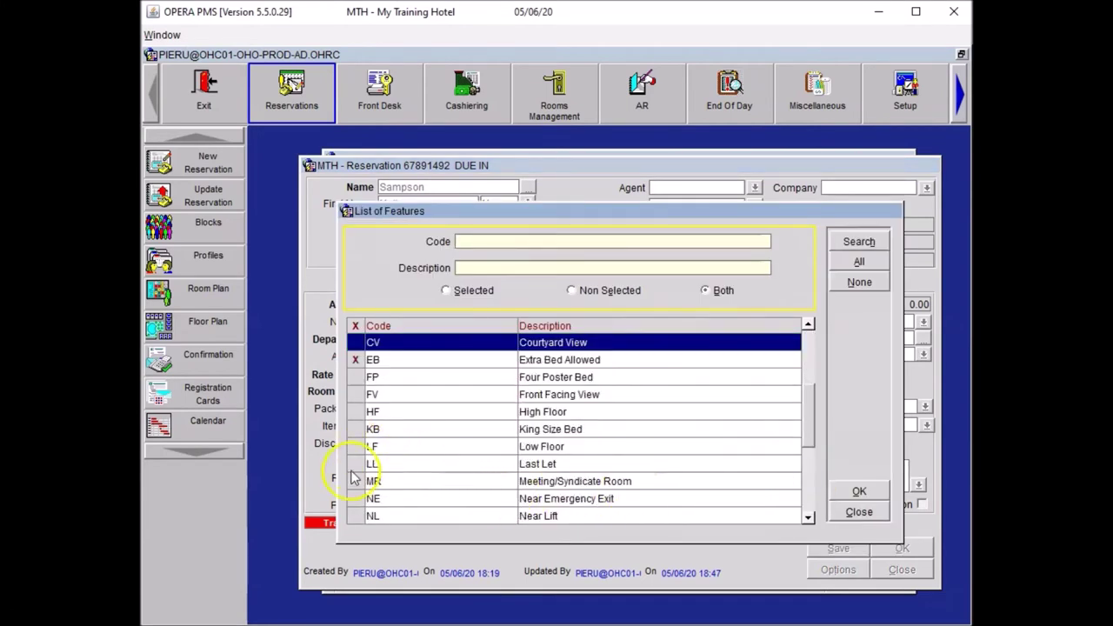
{"action": "left_click", "coordinate": [355, 516]}
{"action": "left_click", "coordinate": [859, 492]}
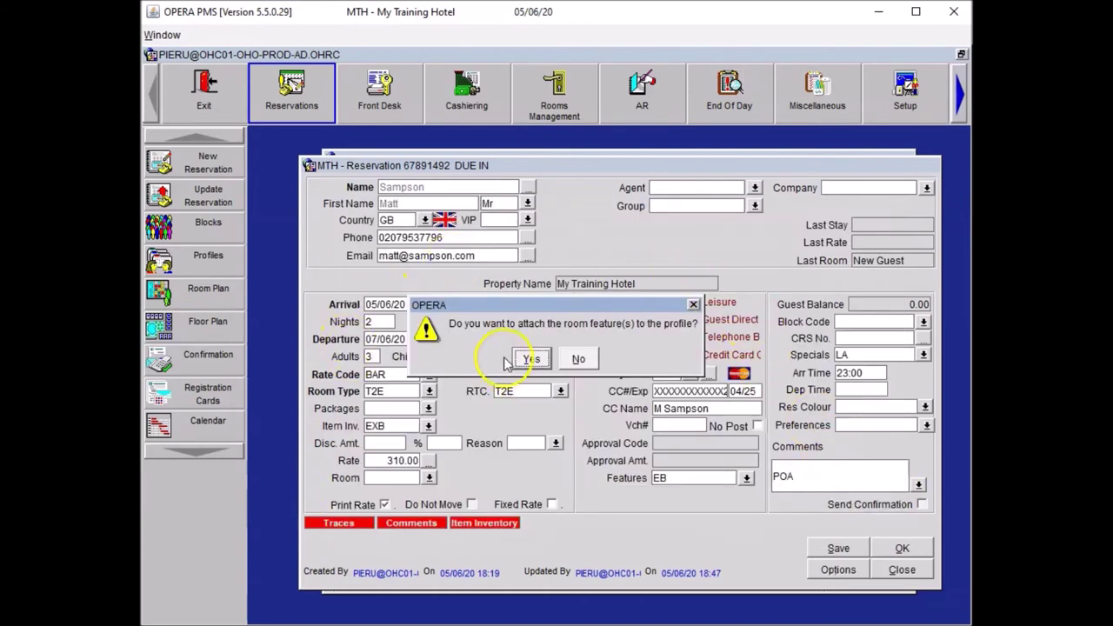
{"action": "left_click", "coordinate": [528, 360]}
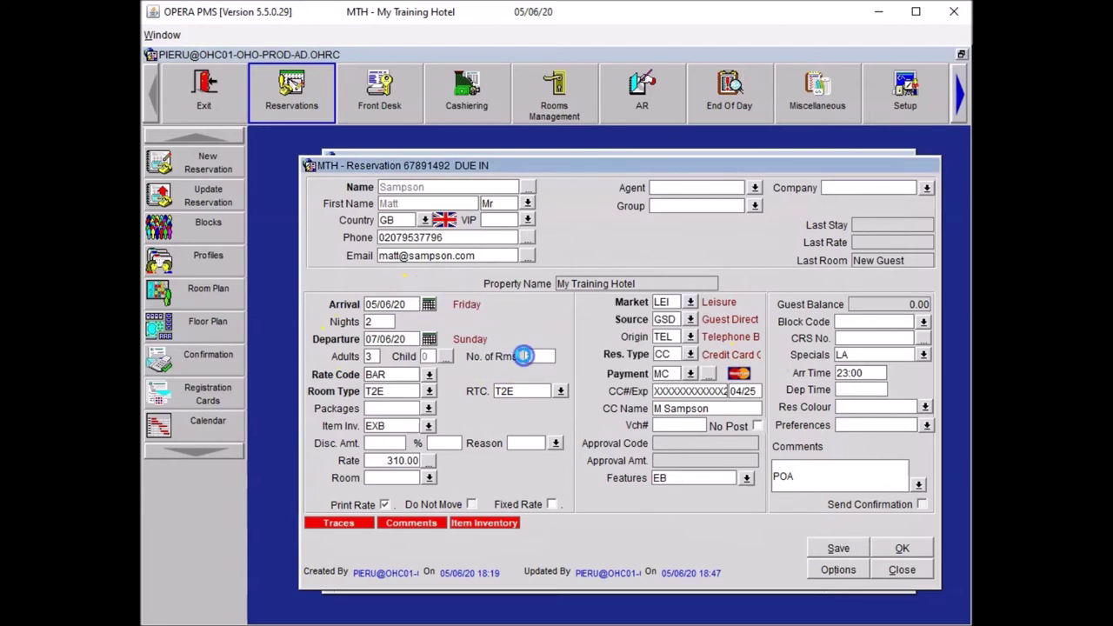
{"action": "left_click", "coordinate": [831, 549]}
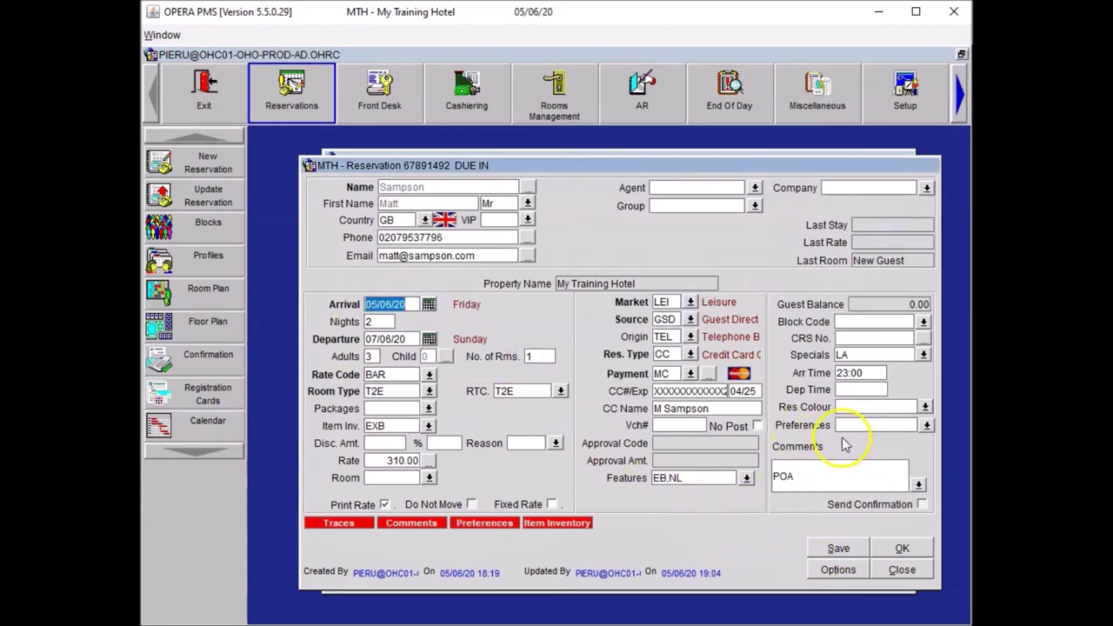
Step: Choose the S (Smoking Room) preference from the SMOKING group, not attached to the profile
{"action": "left_click", "coordinate": [926, 426]}
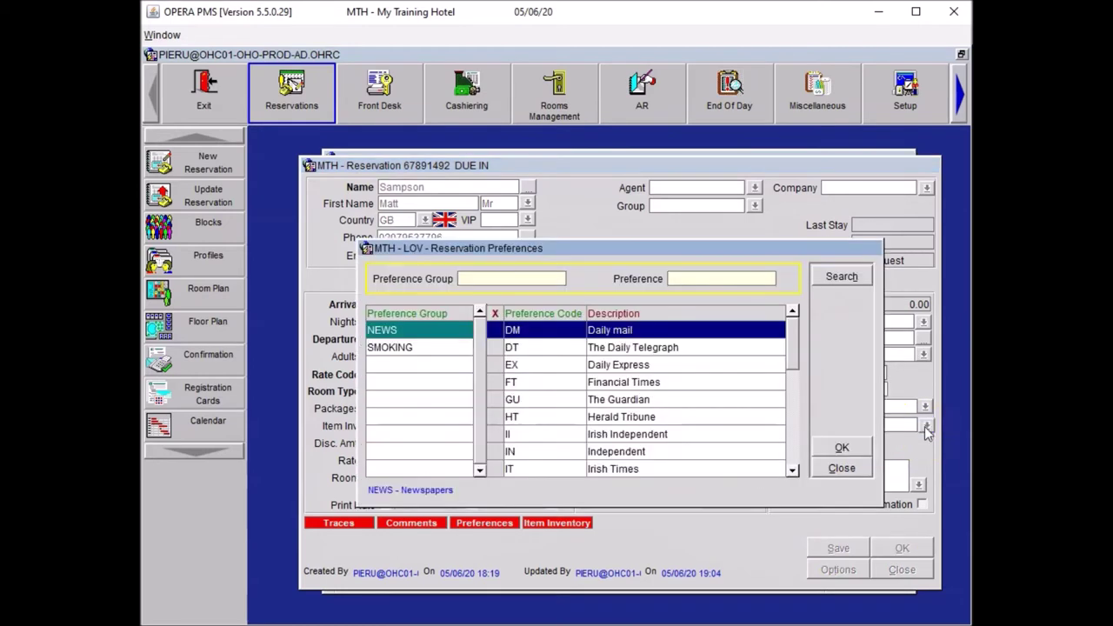
{"action": "left_click", "coordinate": [398, 348]}
{"action": "left_click", "coordinate": [506, 352]}
{"action": "left_click", "coordinate": [505, 352]}
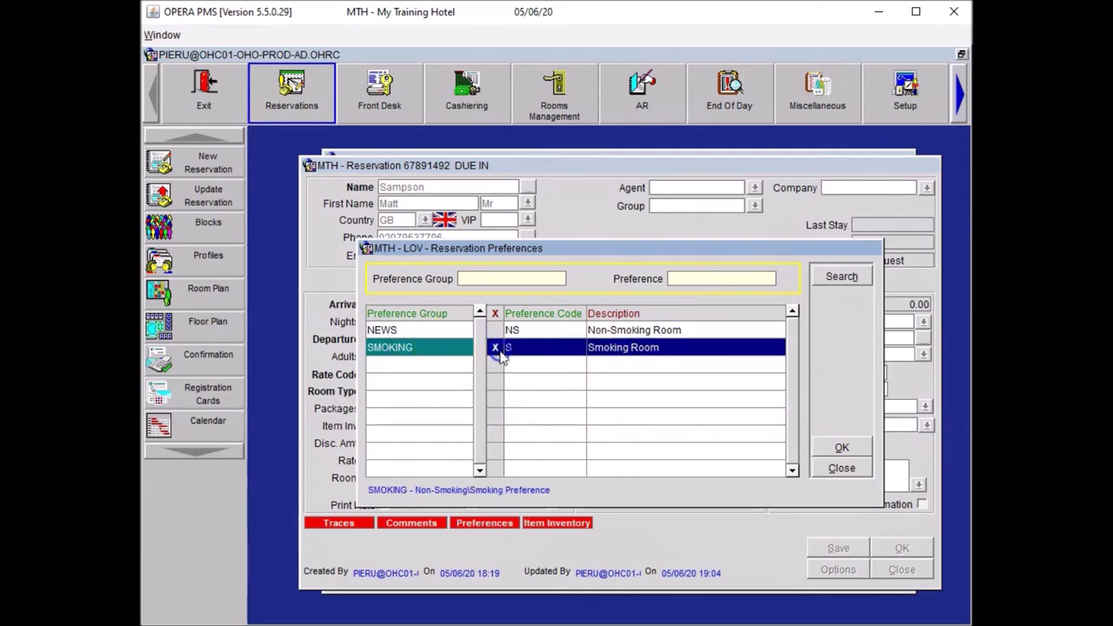
{"action": "left_click", "coordinate": [832, 450]}
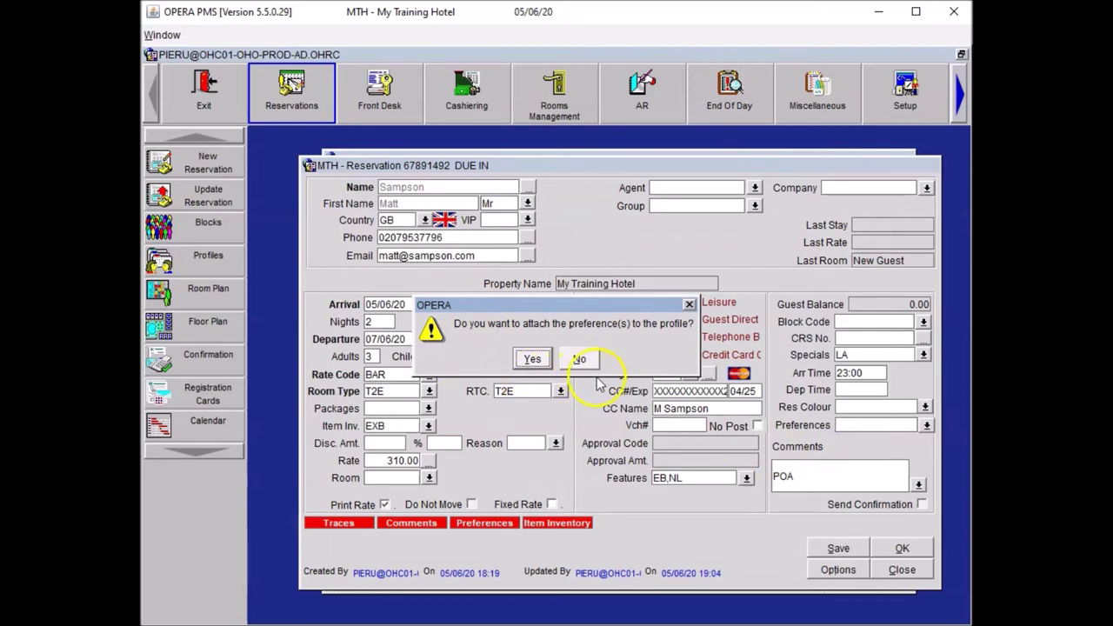
{"action": "left_click", "coordinate": [581, 360]}
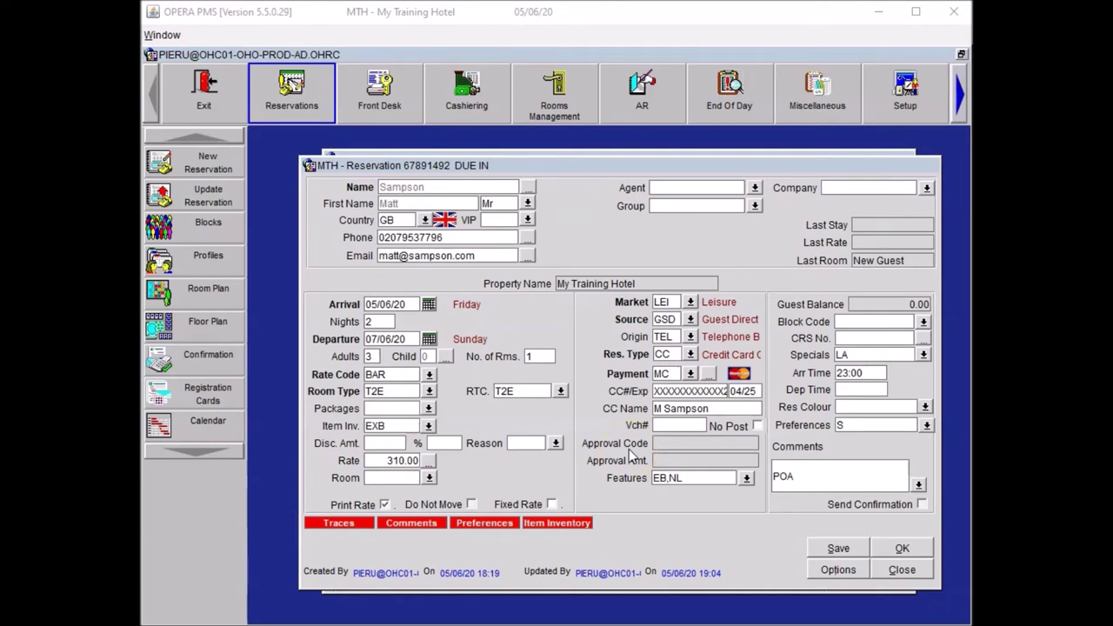
Step: Create a CON trace requesting "Reception Academy" magazine in the room before arrival
{"action": "left_click", "coordinate": [838, 569]}
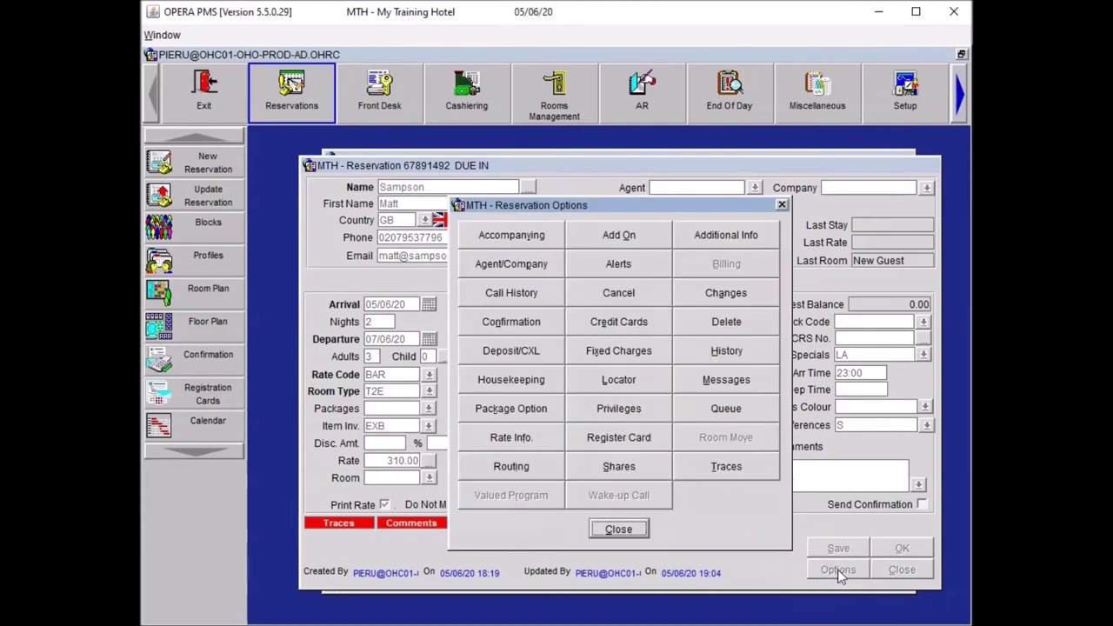
{"action": "left_click", "coordinate": [727, 466]}
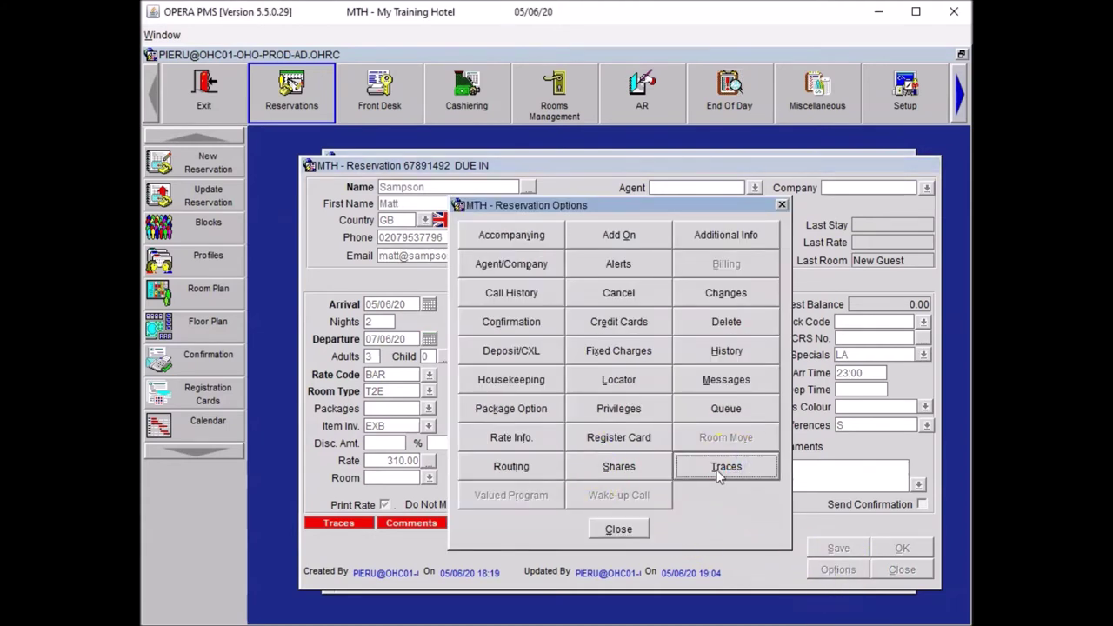
{"action": "left_click", "coordinate": [905, 461]}
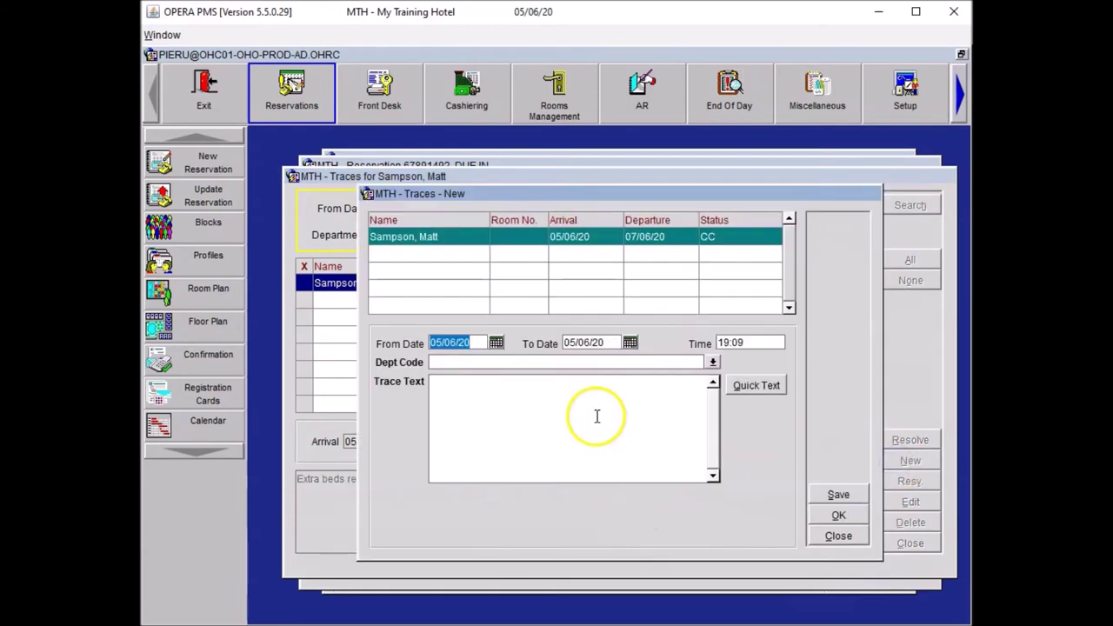
{"action": "left_click", "coordinate": [461, 363]}
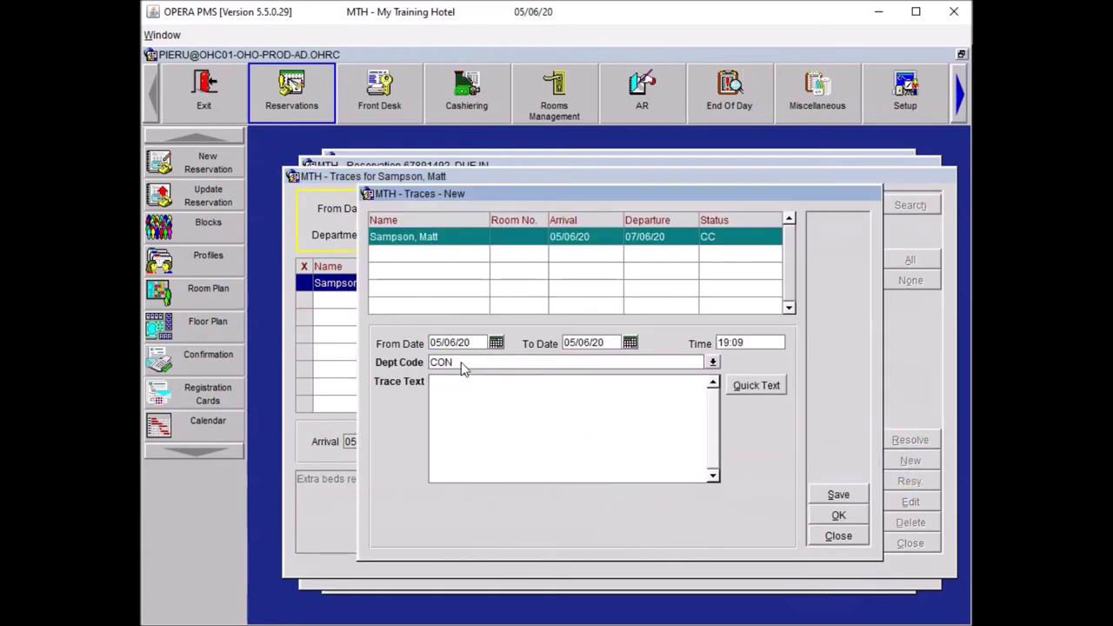
{"action": "left_click", "coordinate": [540, 403]}
{"action": "left_click", "coordinate": [442, 385]}
{"action": "type", "text": "Please arrange \"Reception Academy\" magazine in the room prior to arrival"}
{"action": "left_click", "coordinate": [512, 443]}
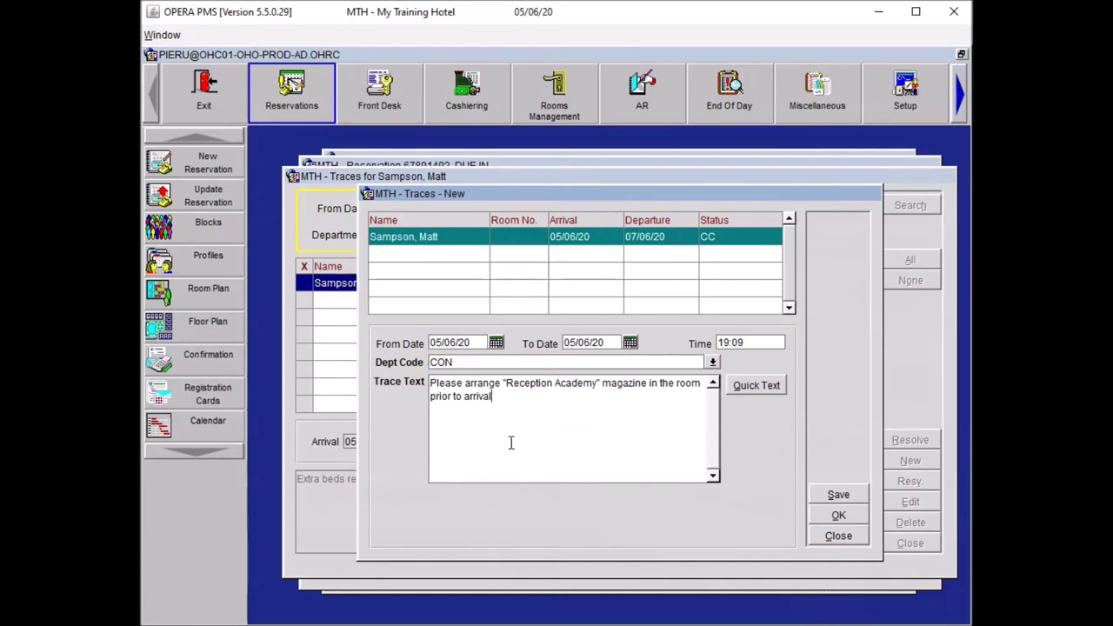
{"action": "left_click", "coordinate": [837, 515]}
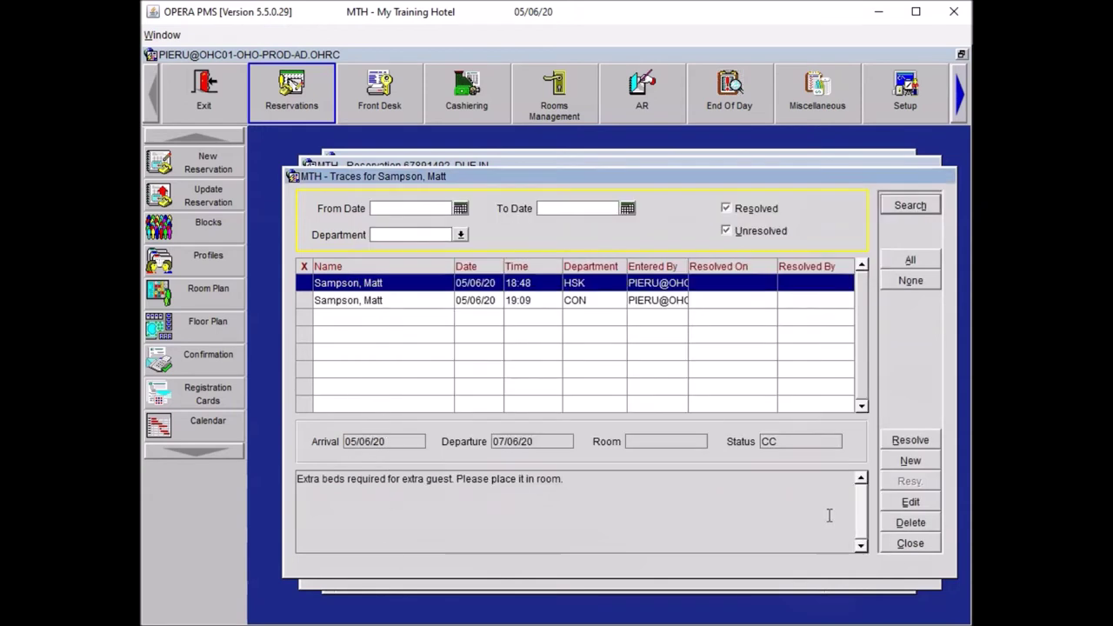
Step: Check the new magazine trace, then close Traces and Reservation Options
{"action": "left_click", "coordinate": [560, 304]}
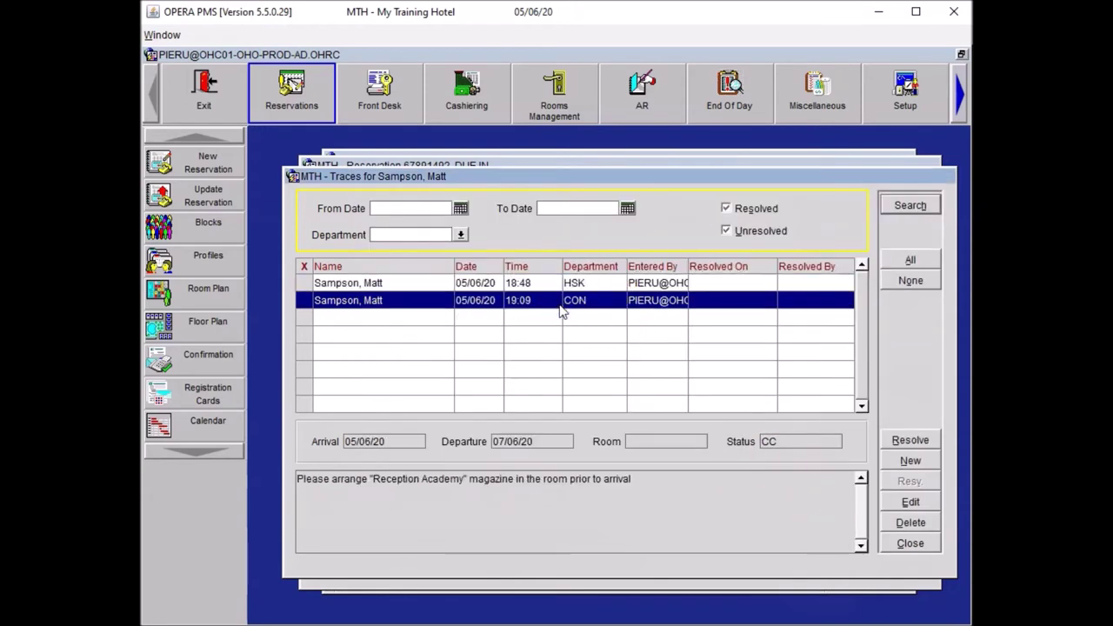
{"action": "left_click", "coordinate": [909, 541]}
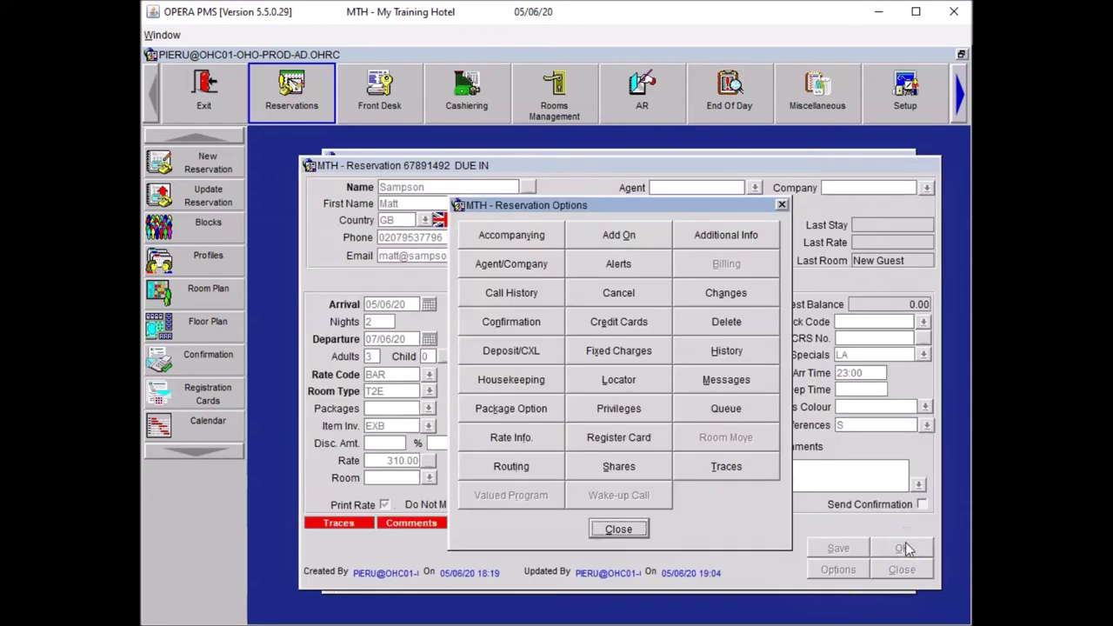
{"action": "left_click", "coordinate": [628, 530]}
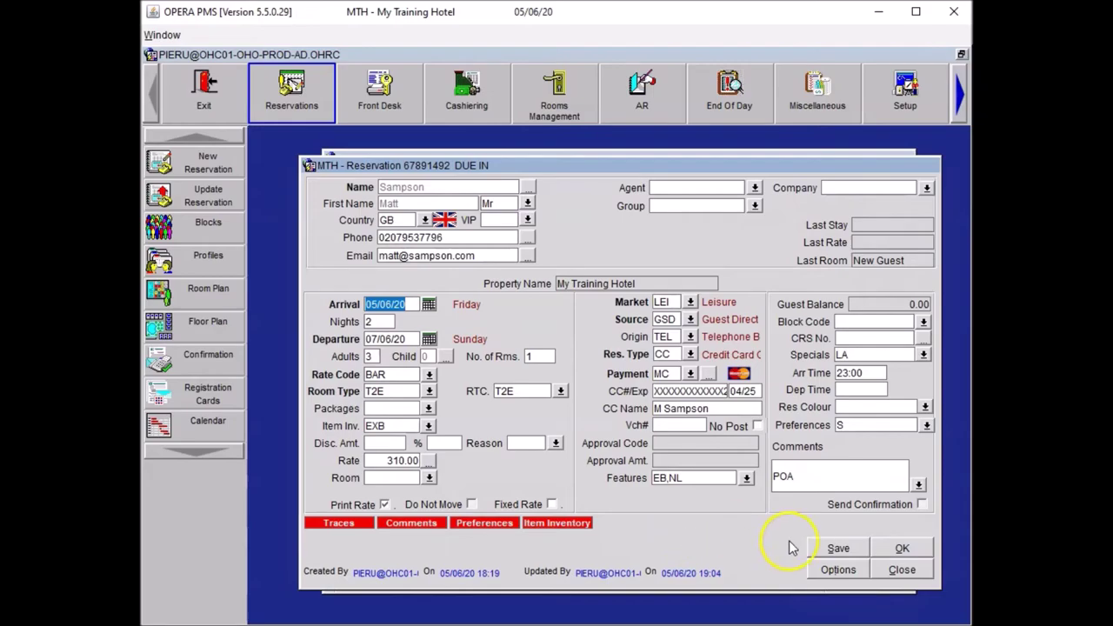
Step: Save the reservation and open the guest's individual profile from the Name field
{"action": "left_click", "coordinate": [838, 546]}
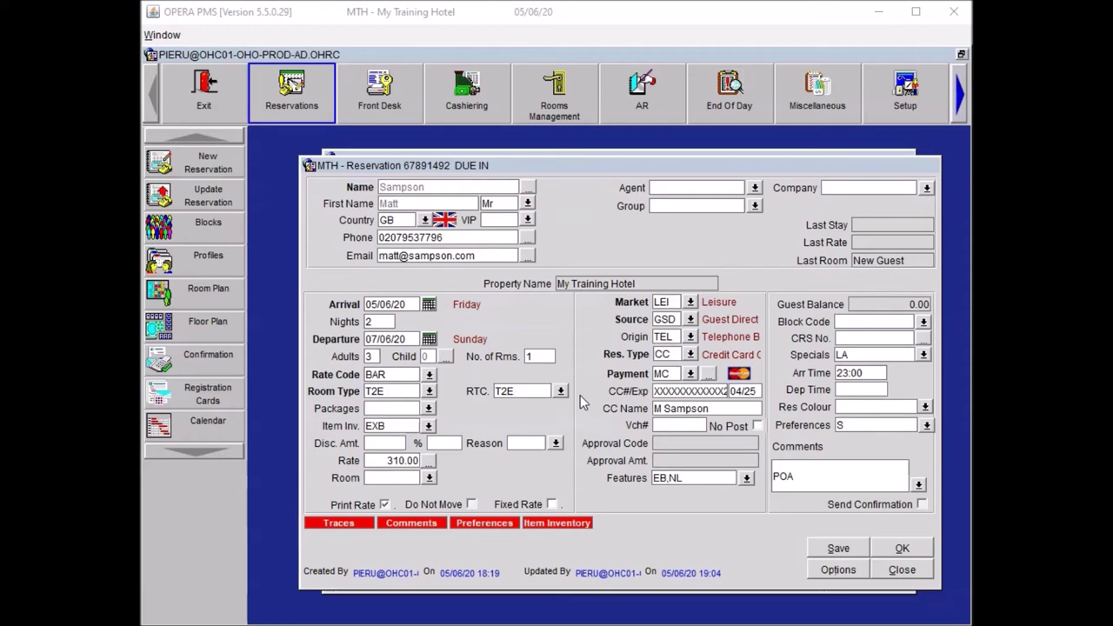
{"action": "left_click", "coordinate": [530, 189]}
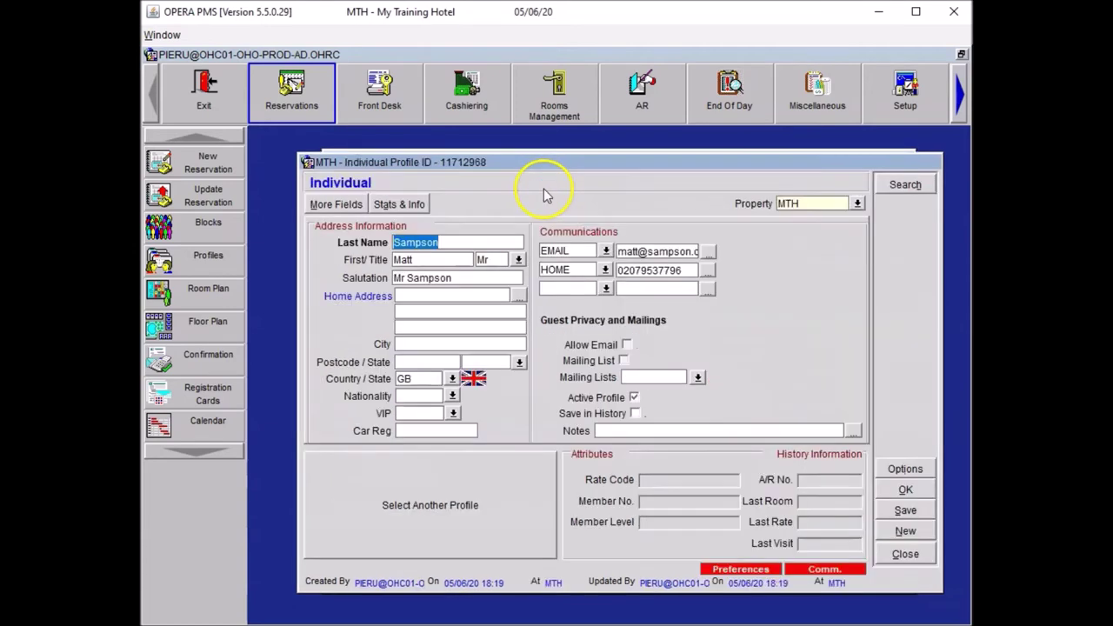
Step: Start a new guest profile note with note type Reception Notes
{"action": "left_click", "coordinate": [895, 464]}
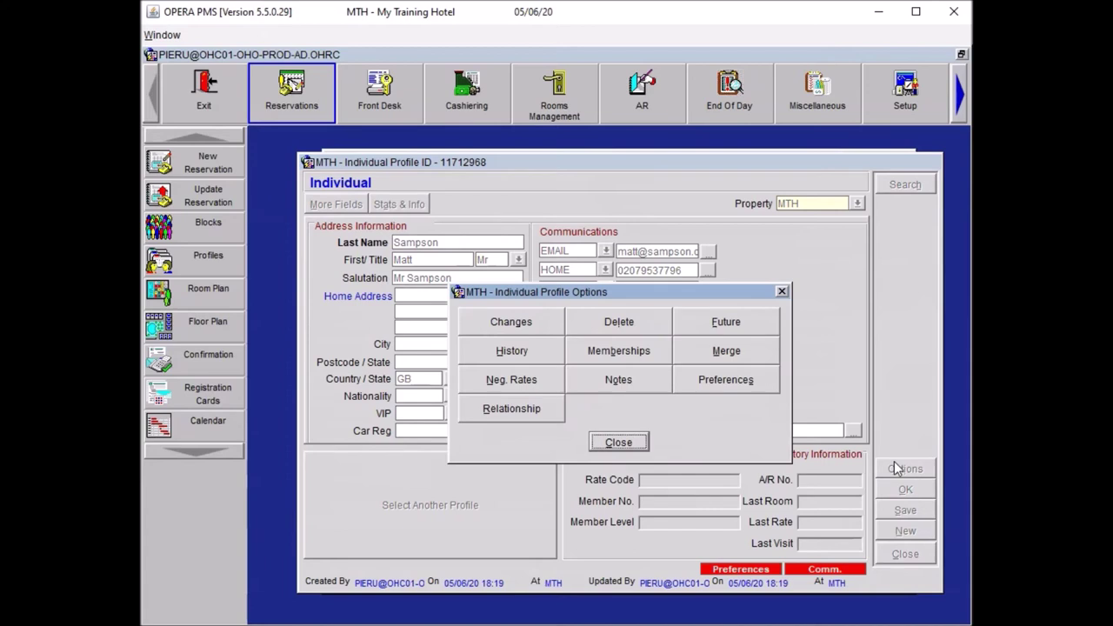
{"action": "left_click", "coordinate": [649, 382]}
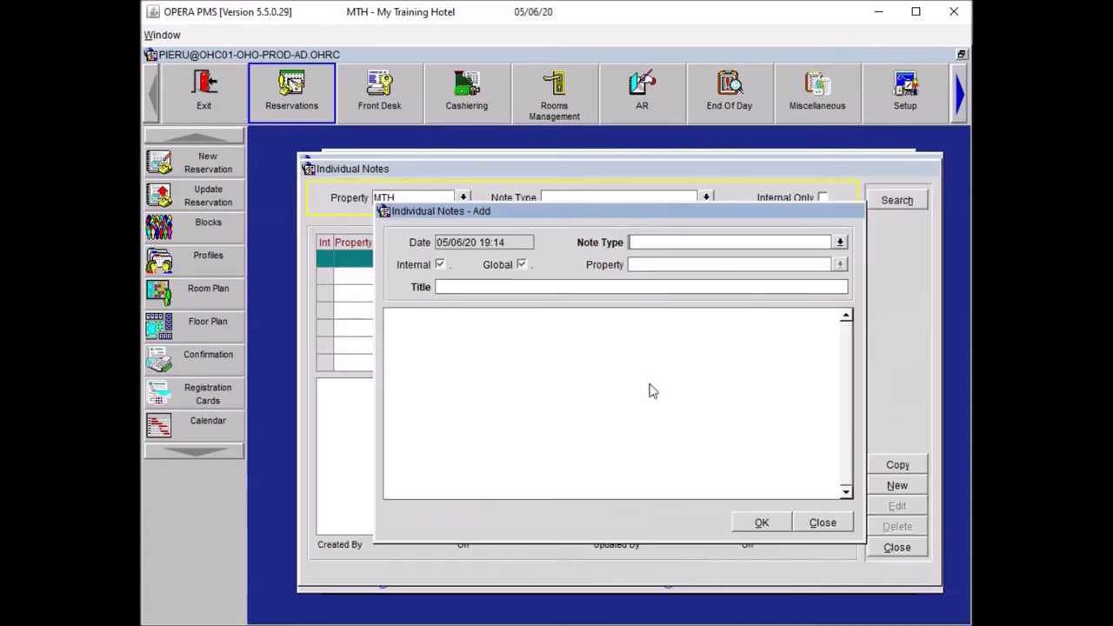
{"action": "left_click", "coordinate": [841, 245]}
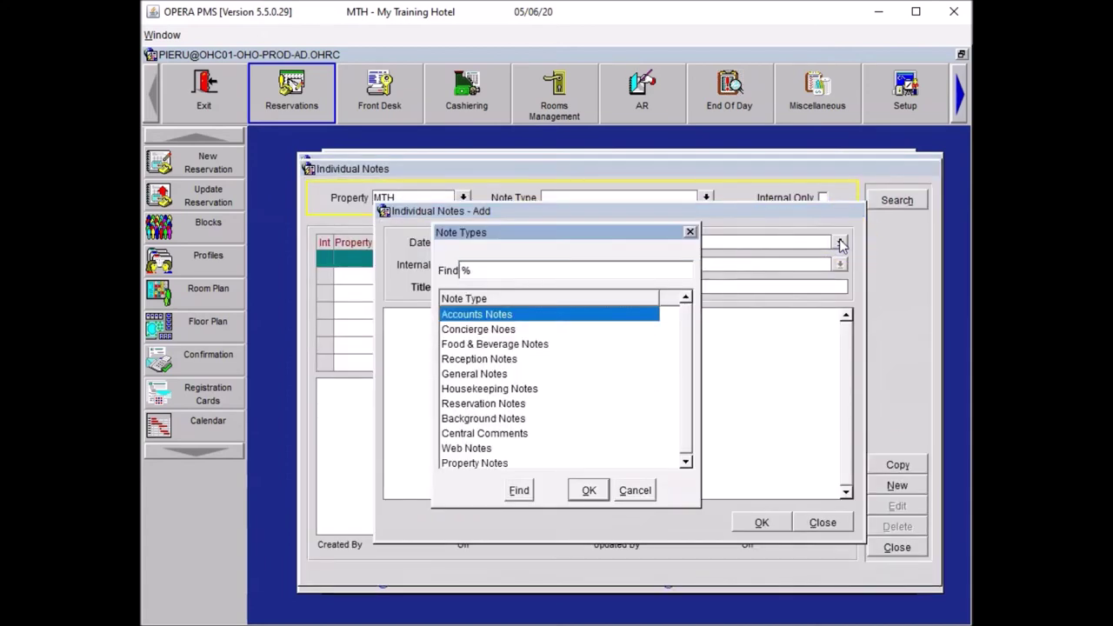
{"action": "left_click", "coordinate": [505, 359]}
{"action": "left_click", "coordinate": [589, 490]}
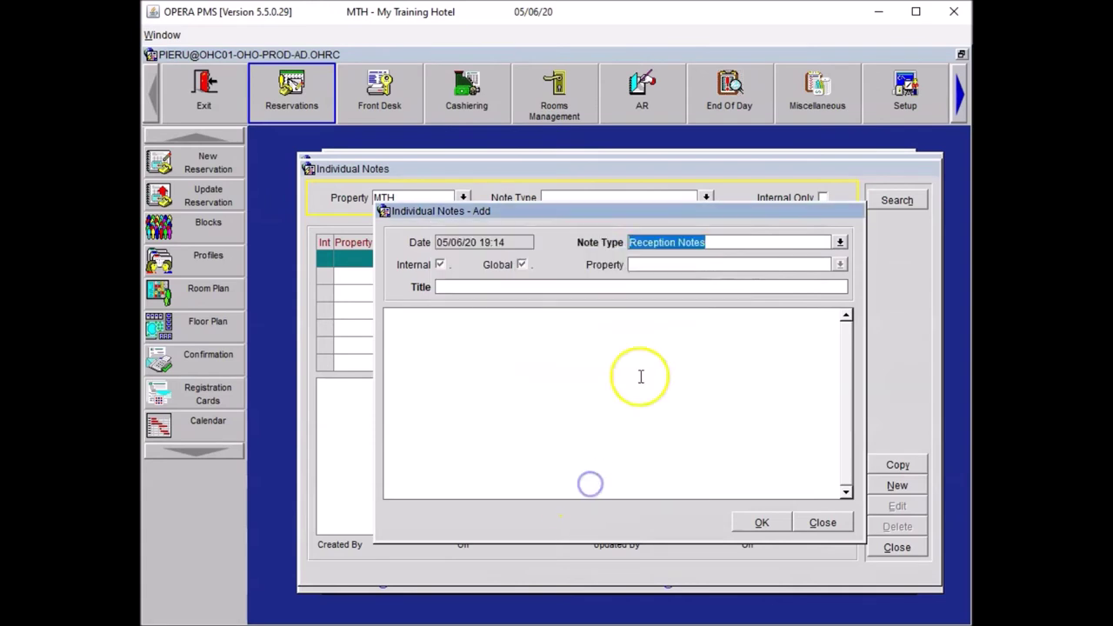
Step: Title the note 'Greeting' with text 'Please always greet the guest saying "Hakuna Matata" on arrival' and save it
{"action": "left_click", "coordinate": [458, 287]}
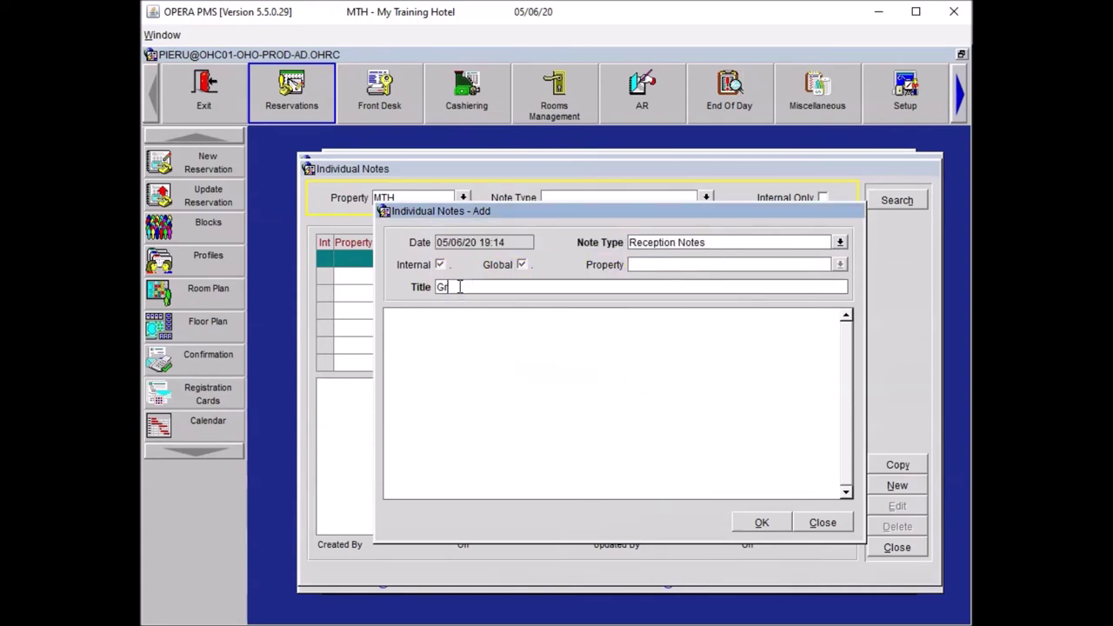
{"action": "type", "text": "Greeting"}
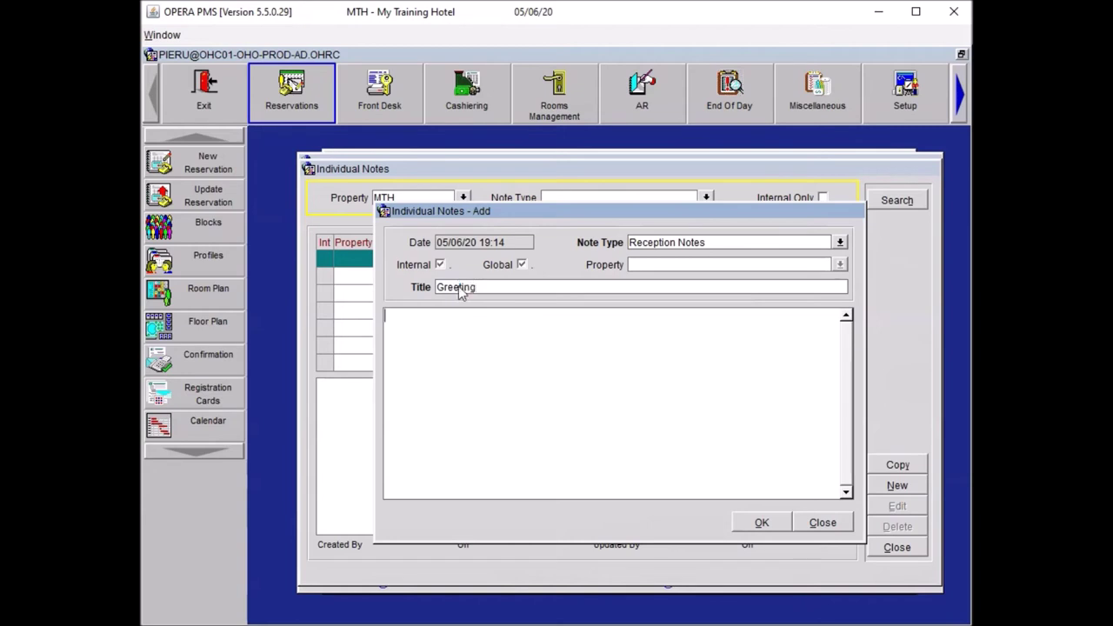
{"action": "key", "text": "Tab"}
{"action": "type", "text": "Please always greet the guest saying \"Hakuna Matata\" on arrival"}
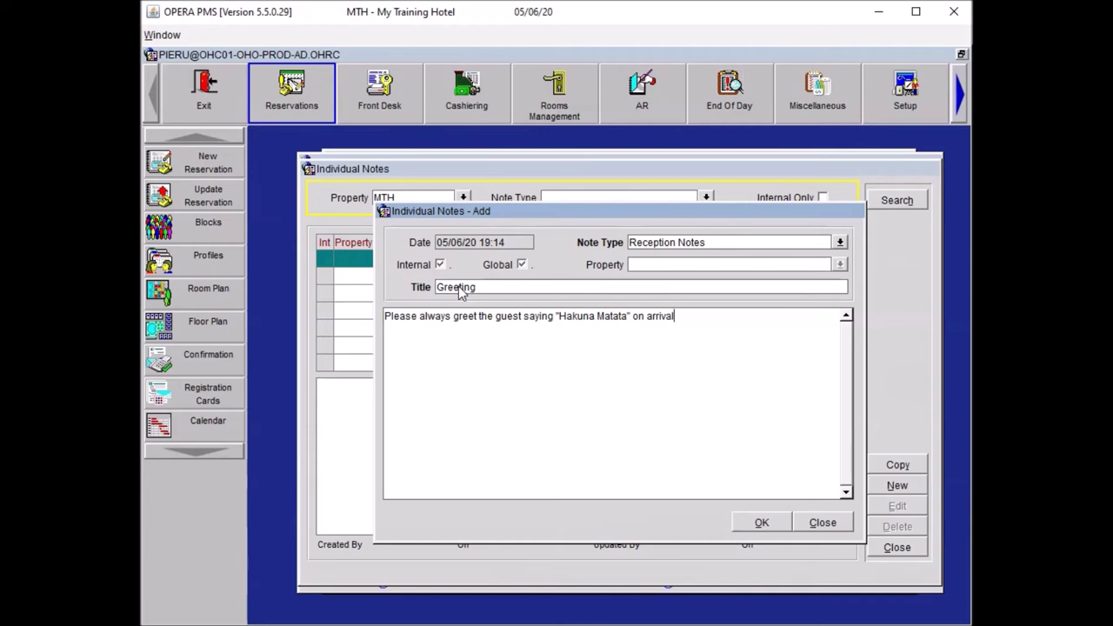
{"action": "key", "text": "ctrl+a"}
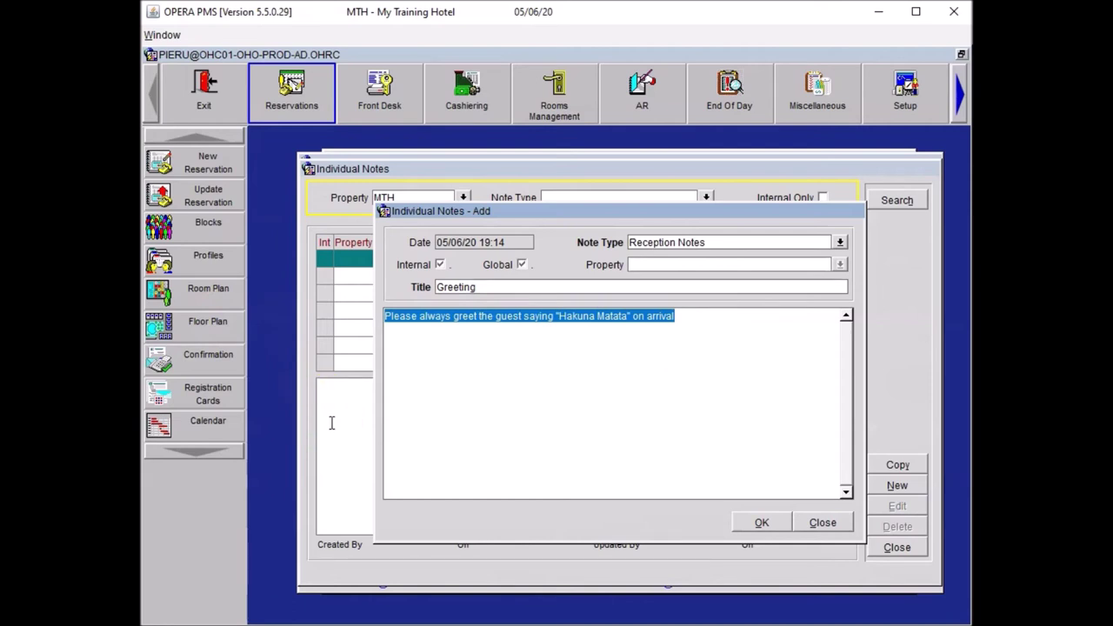
{"action": "left_click", "coordinate": [762, 522]}
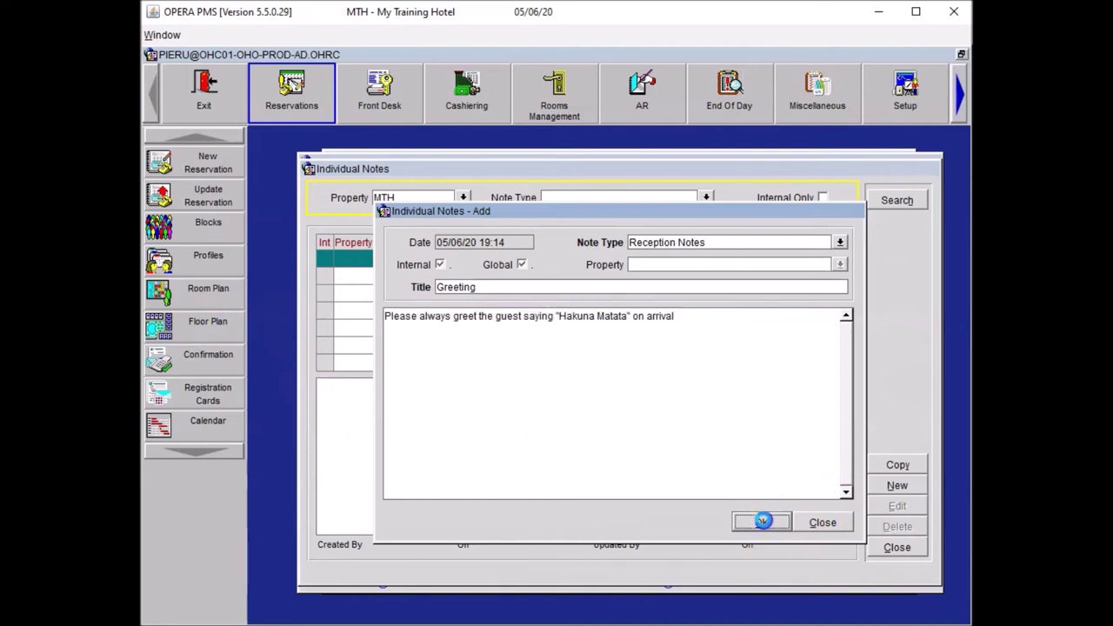
{"action": "left_click", "coordinate": [898, 547]}
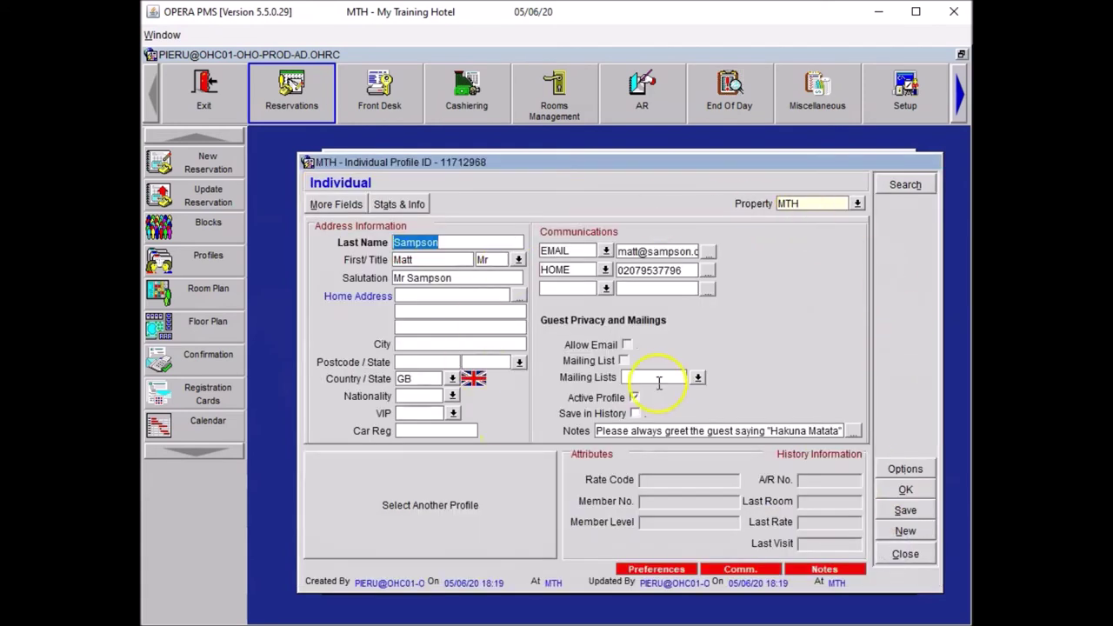
Step: Add a new GRT alert to the reservation with the area set to Check-In
{"action": "left_click", "coordinate": [906, 492]}
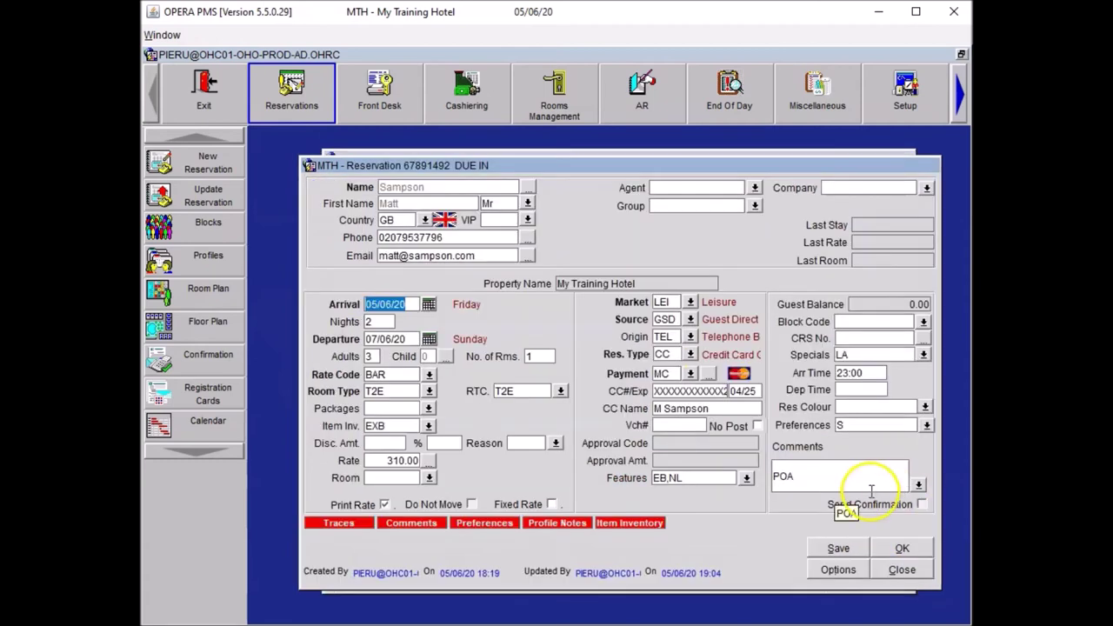
{"action": "left_click", "coordinate": [836, 569]}
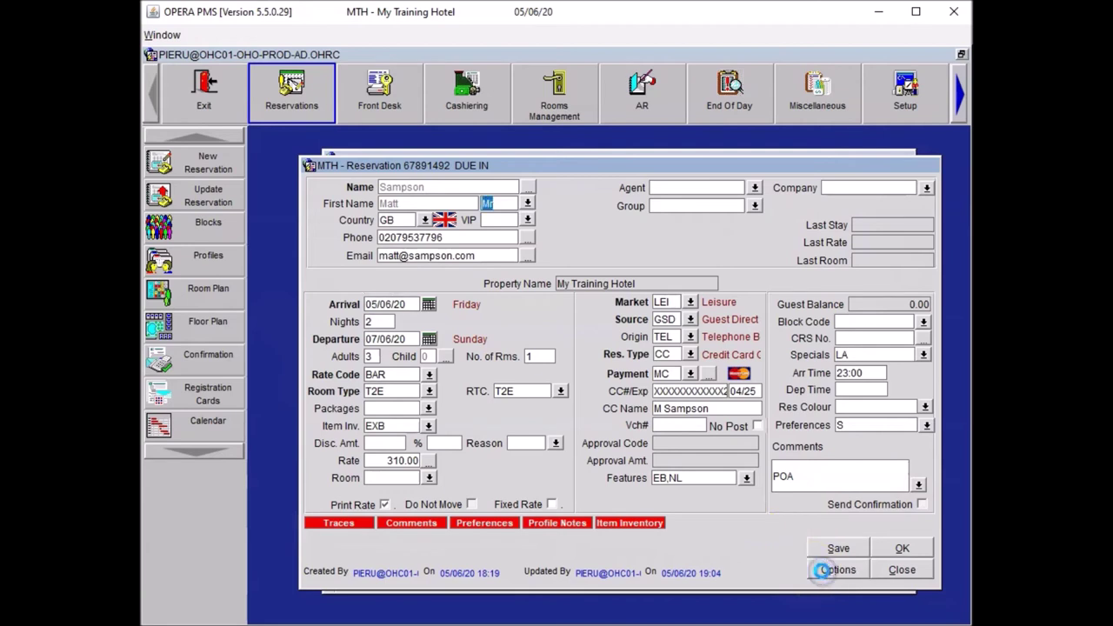
{"action": "left_click", "coordinate": [618, 264]}
{"action": "left_click", "coordinate": [557, 312]}
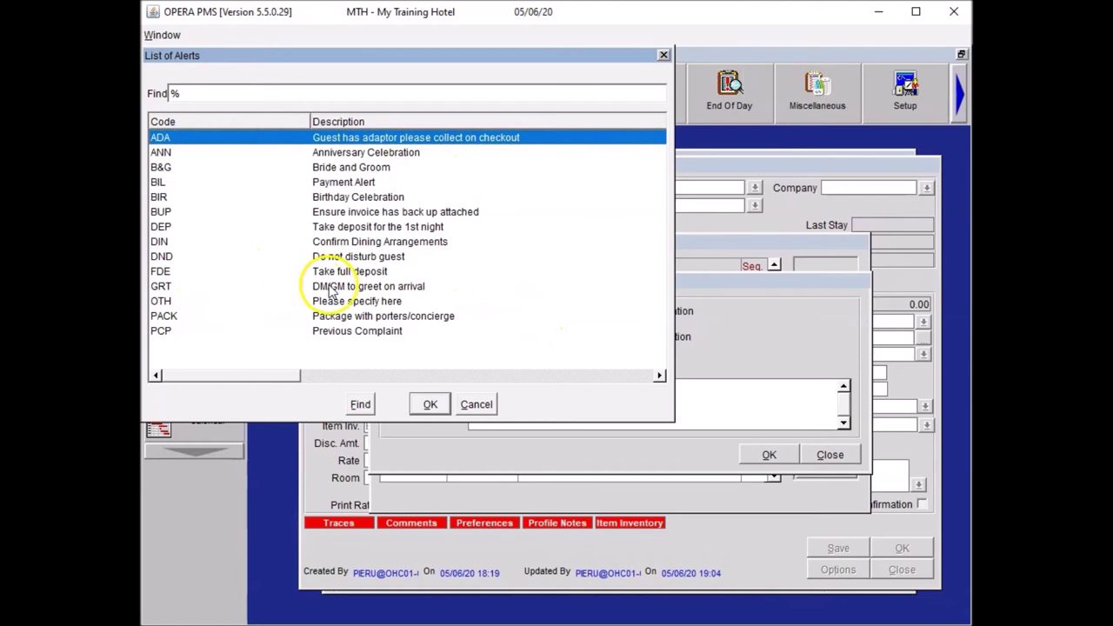
{"action": "left_click", "coordinate": [330, 286]}
{"action": "left_click", "coordinate": [430, 404]}
{"action": "left_click", "coordinate": [522, 336]}
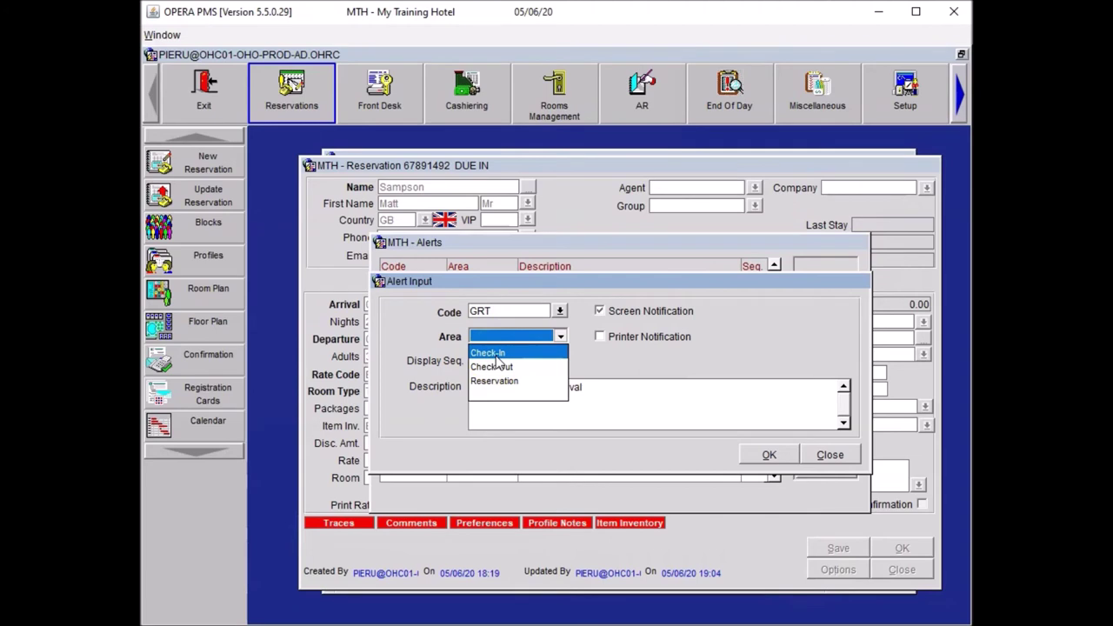
{"action": "left_click", "coordinate": [491, 356]}
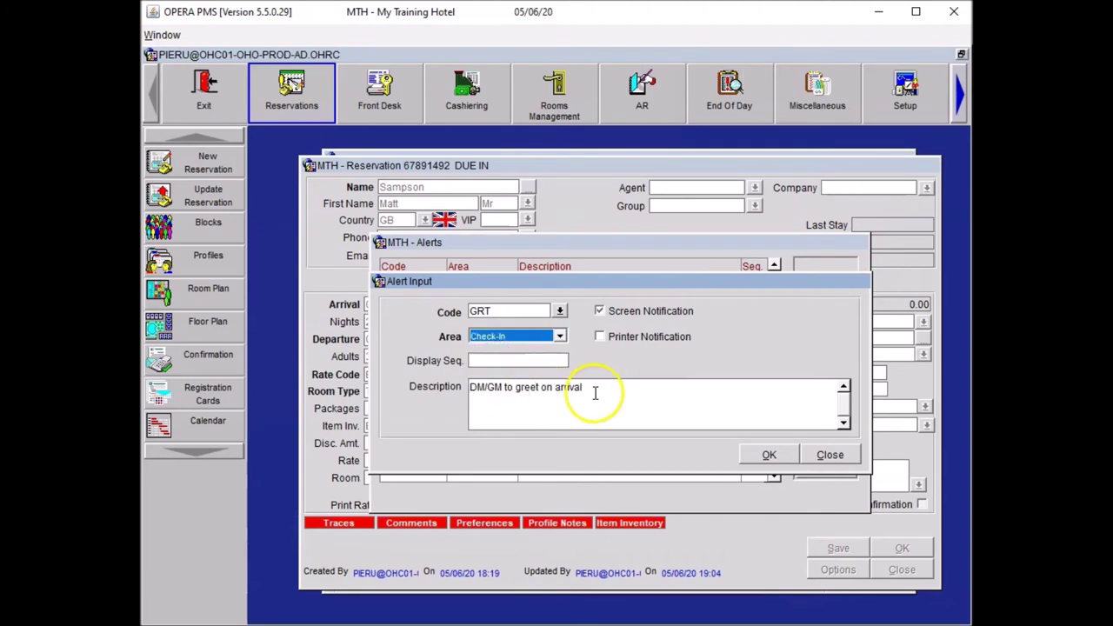
Step: Set the alert text to 'Please always greet the guest saying "Hakuna Matata" on arrival.' and confirm
{"action": "left_click", "coordinate": [658, 390]}
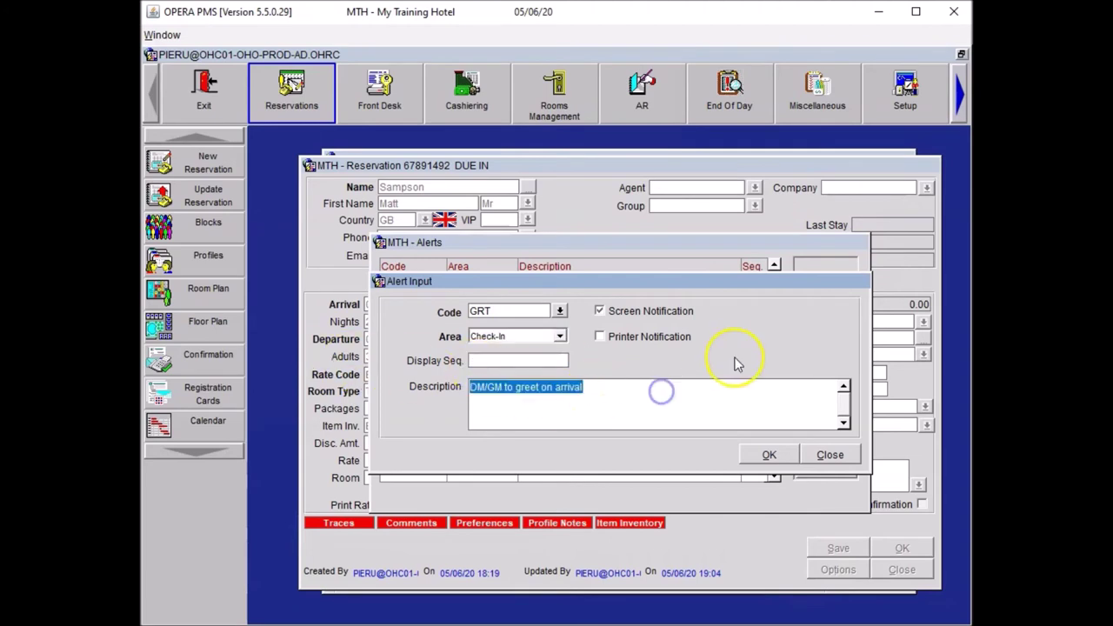
{"action": "key", "text": "Delete"}
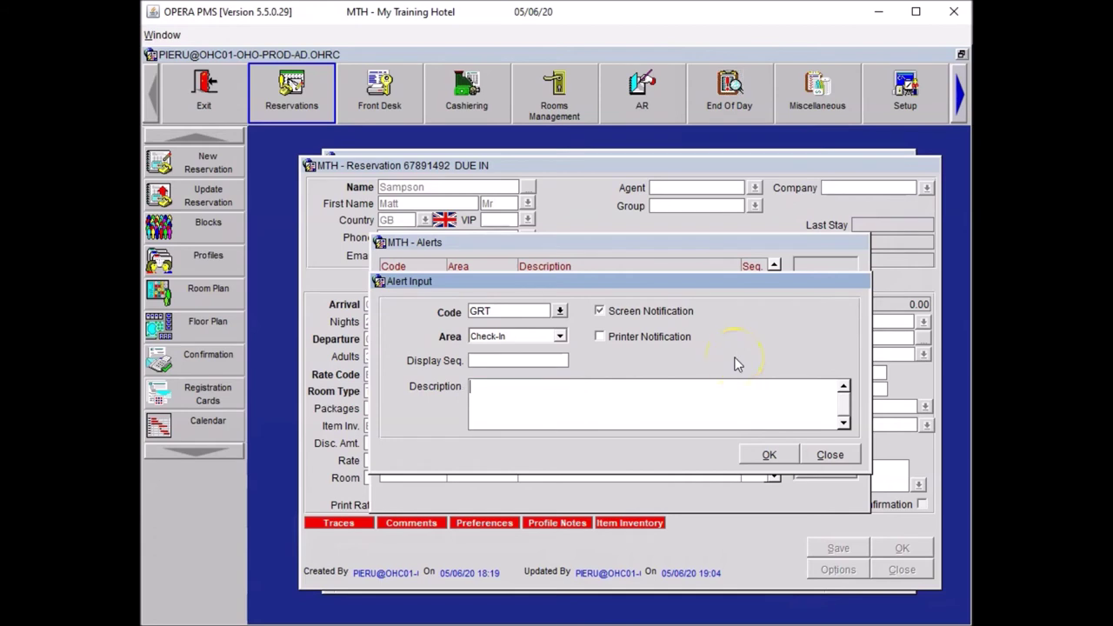
{"action": "type", "text": "Please always greet the guest saying \"Hakuna Matata\" on arrival"}
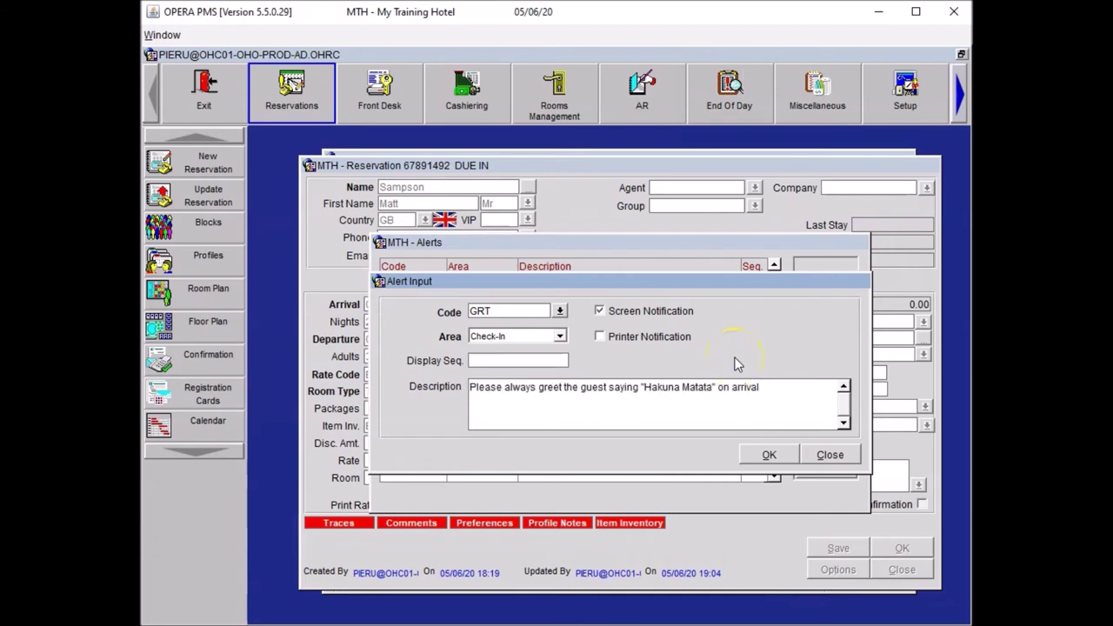
{"action": "left_click", "coordinate": [776, 387]}
{"action": "type", "text": "."}
{"action": "left_click", "coordinate": [770, 456]}
{"action": "left_click", "coordinate": [818, 468]}
{"action": "left_click", "coordinate": [618, 529]}
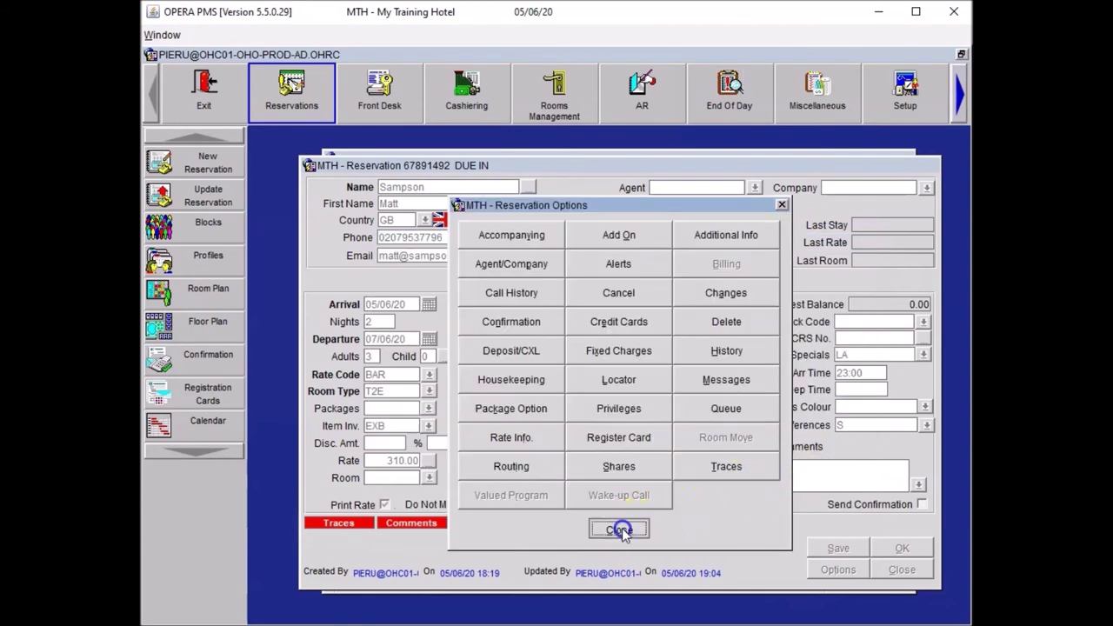
Step: Save the reservation, then enter the guest's home street address, city and postcode in the profile
{"action": "left_click", "coordinate": [819, 546]}
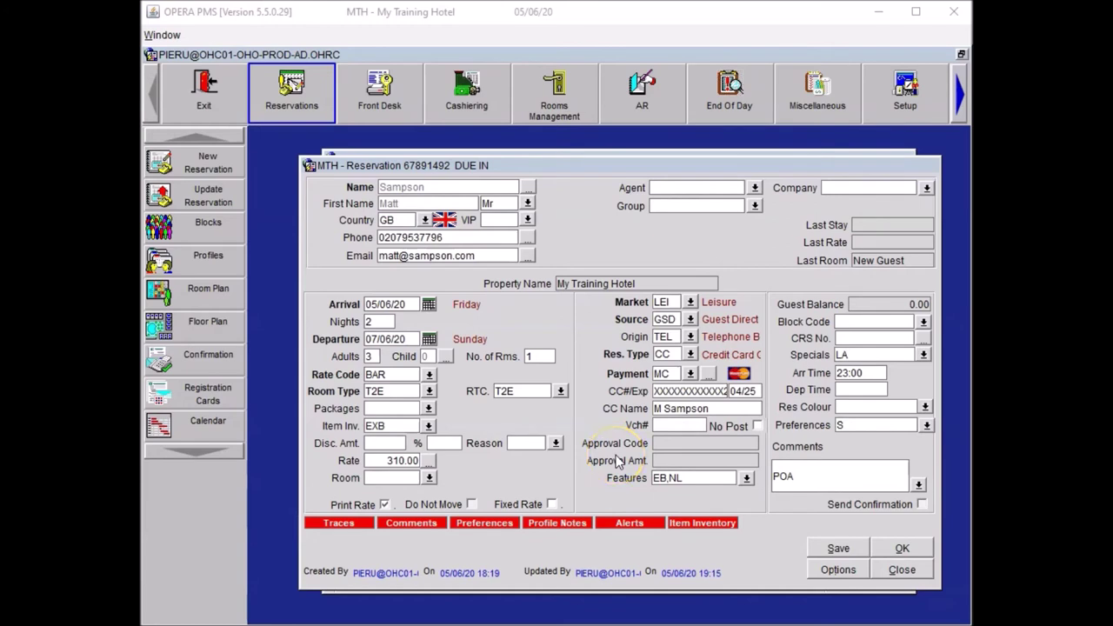
{"action": "left_click", "coordinate": [528, 186]}
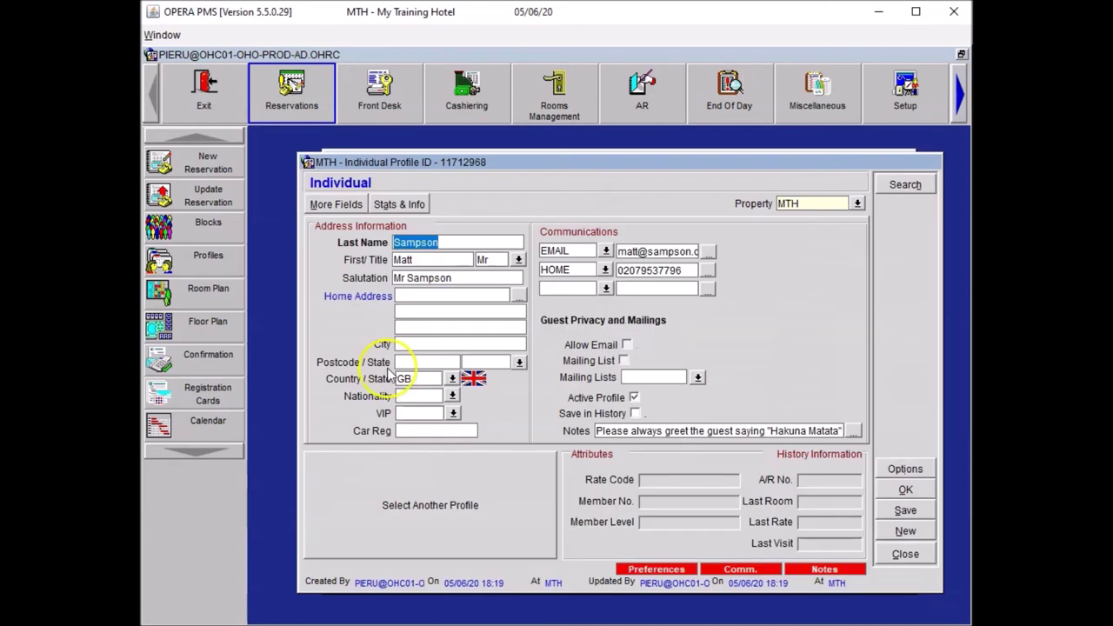
{"action": "left_click", "coordinate": [432, 296]}
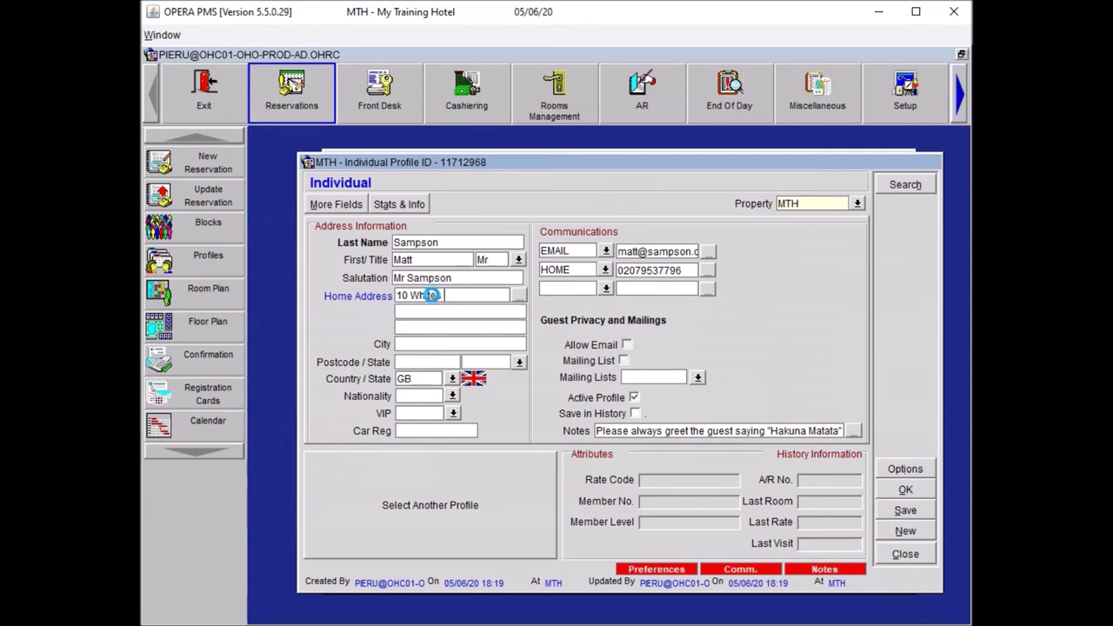
{"action": "key", "text": "Tab"}
{"action": "type", "text": "London"}
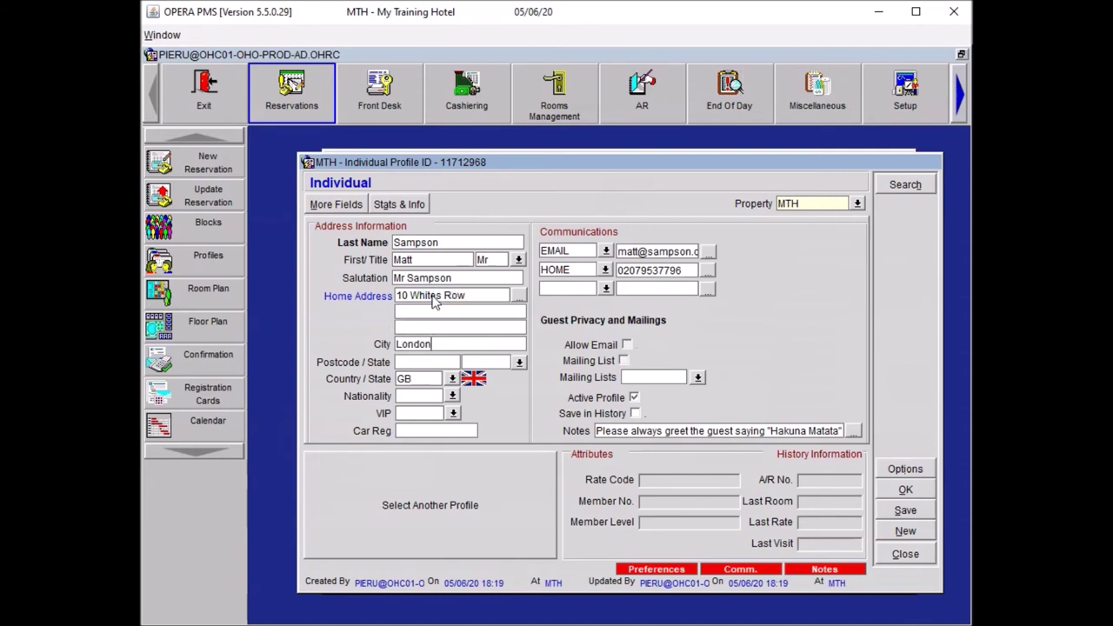
{"action": "type", "text": "E1 7NJ"}
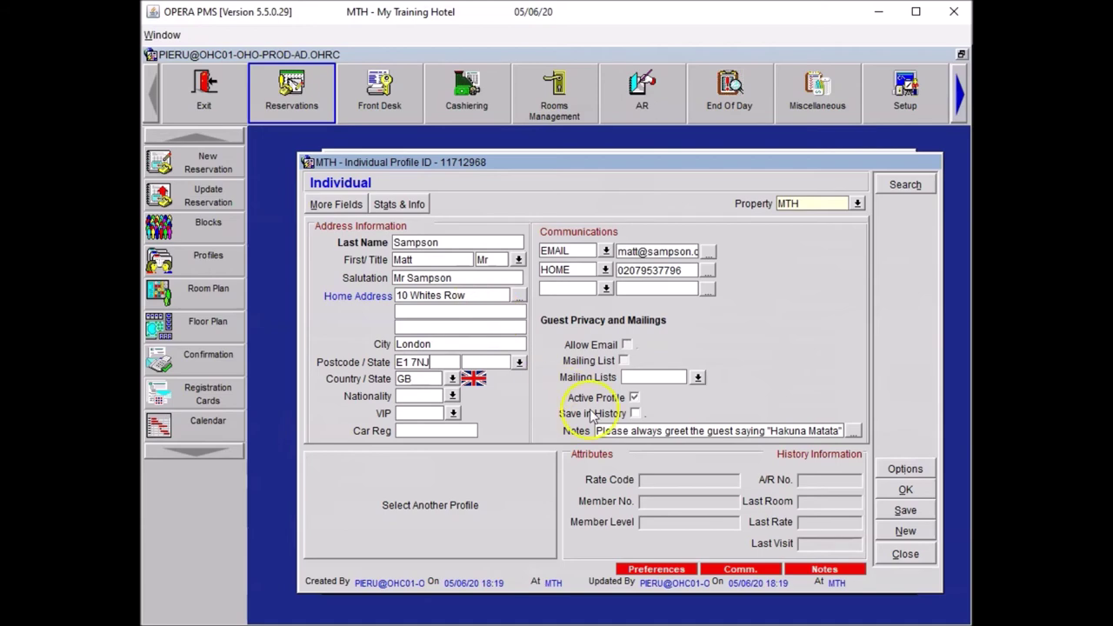
Step: Confirm the profile changes, then save and close the reservation
{"action": "left_click", "coordinate": [905, 491]}
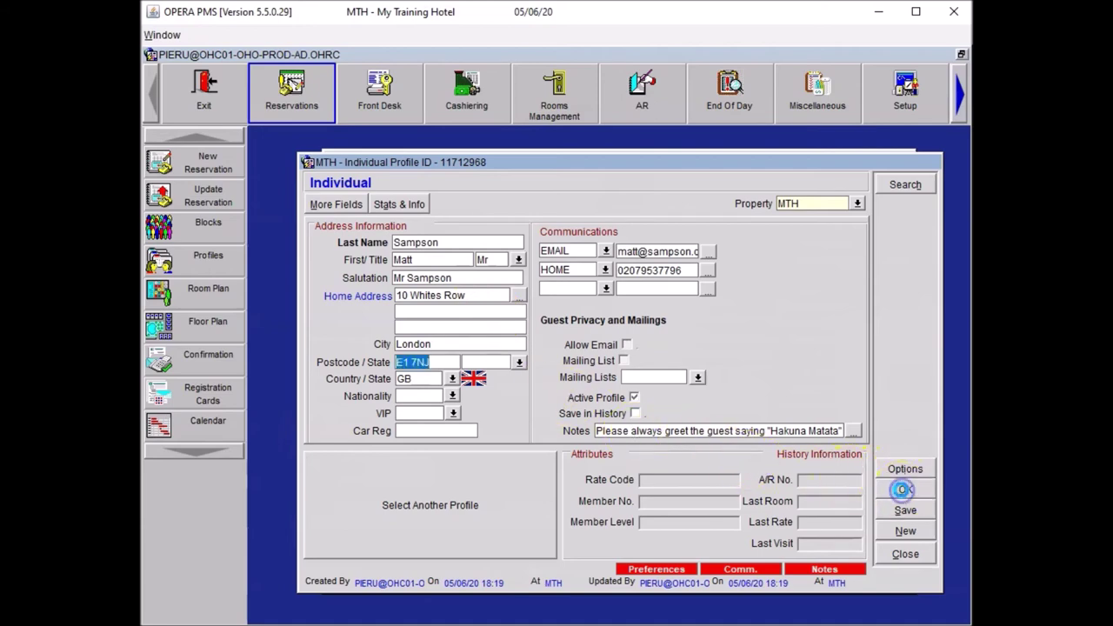
{"action": "left_click", "coordinate": [837, 547]}
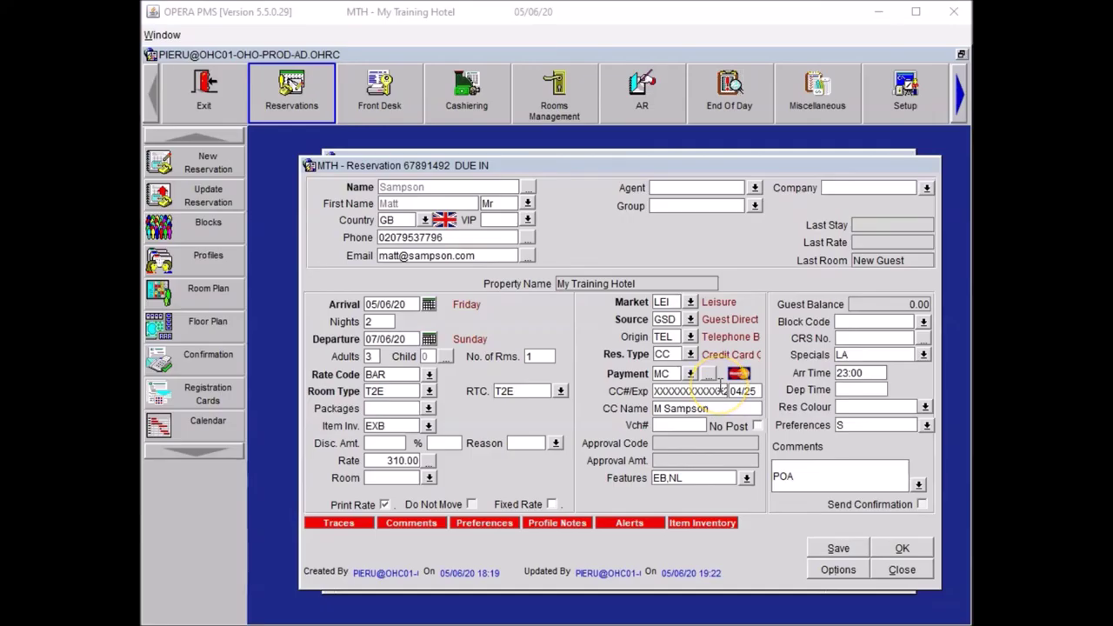
{"action": "left_click", "coordinate": [896, 548]}
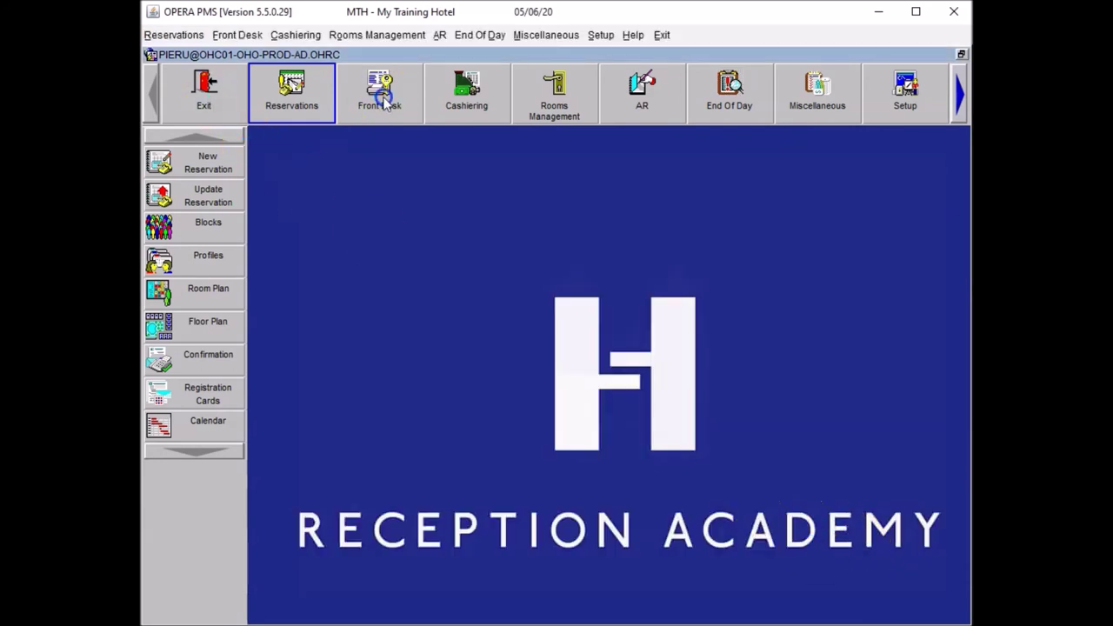
Step: Find the guest in Front Desk Arrivals, acknowledge the GRT alert, and open the available-rooms search
{"action": "left_click", "coordinate": [379, 96]}
{"action": "left_click", "coordinate": [170, 164]}
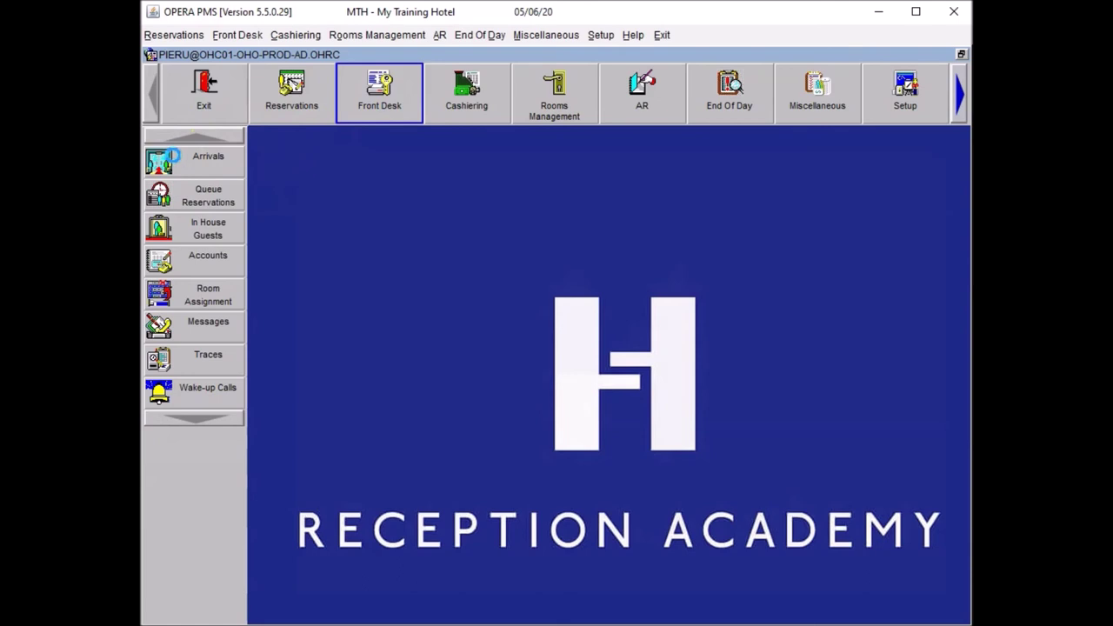
{"action": "left_click", "coordinate": [390, 171]}
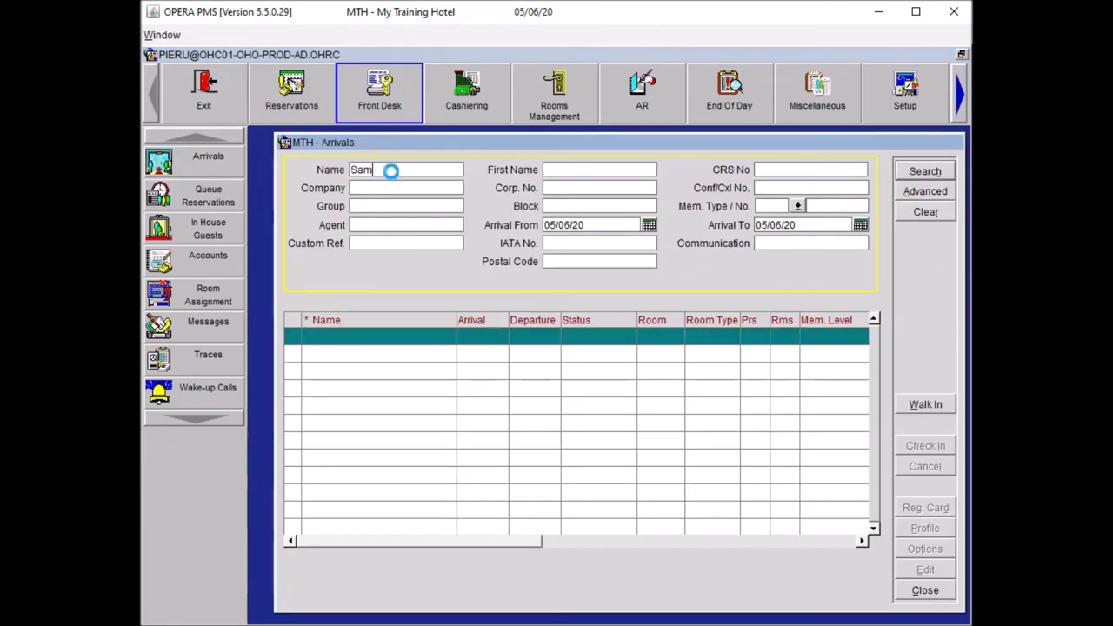
{"action": "key", "text": "Return"}
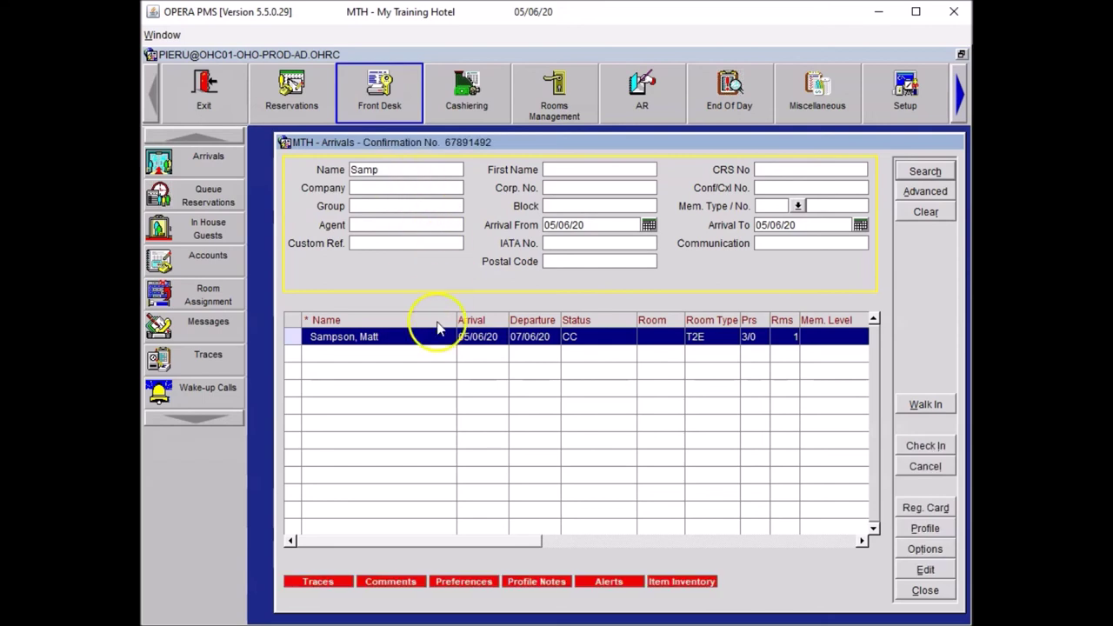
{"action": "double_click", "coordinate": [417, 340]}
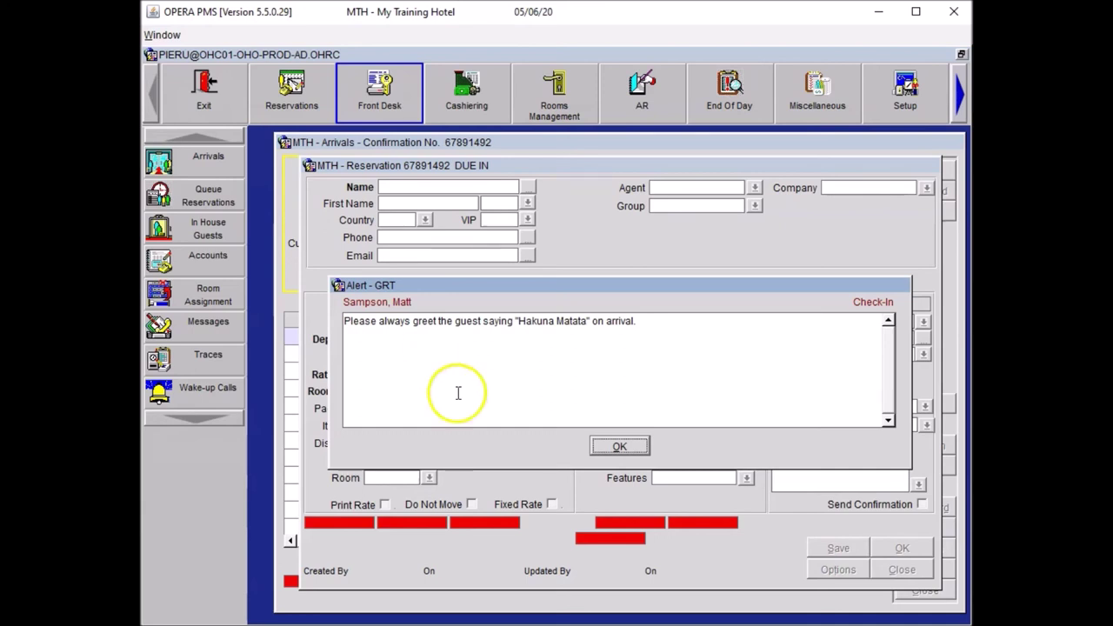
{"action": "left_click", "coordinate": [623, 445]}
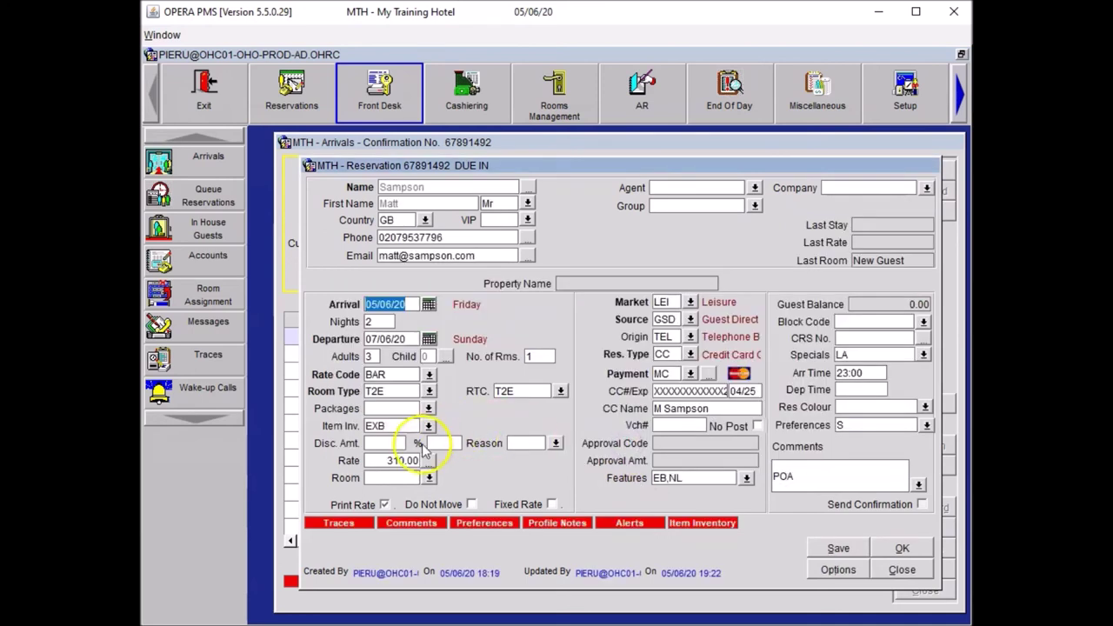
{"action": "left_click", "coordinate": [428, 478]}
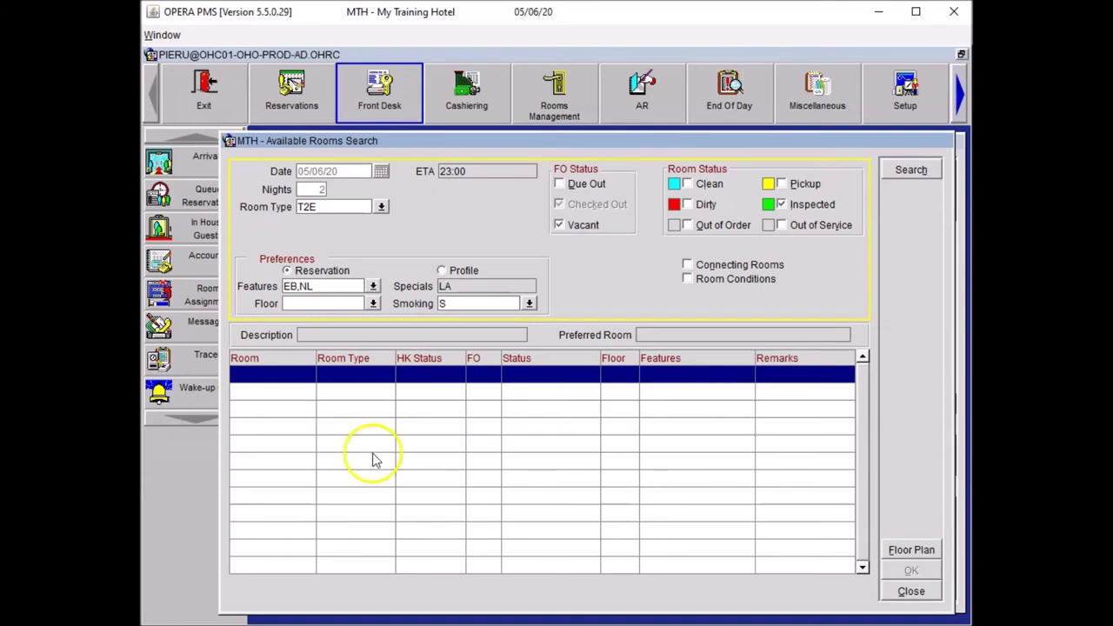
Step: Drop the smoking preference and NL feature from the room search and assign room 403
{"action": "left_click", "coordinate": [451, 304]}
{"action": "key", "text": "BackSpace"}
{"action": "left_click", "coordinate": [904, 170]}
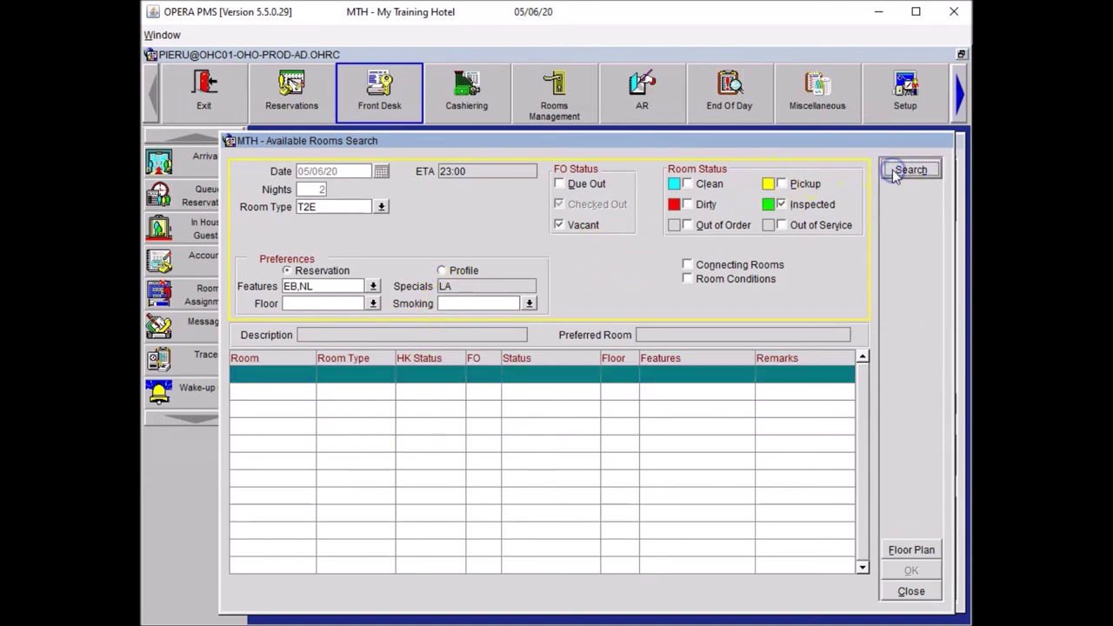
{"action": "left_click", "coordinate": [345, 286]}
{"action": "key", "text": "BackSpace"}
{"action": "key", "text": "BackSpace"}
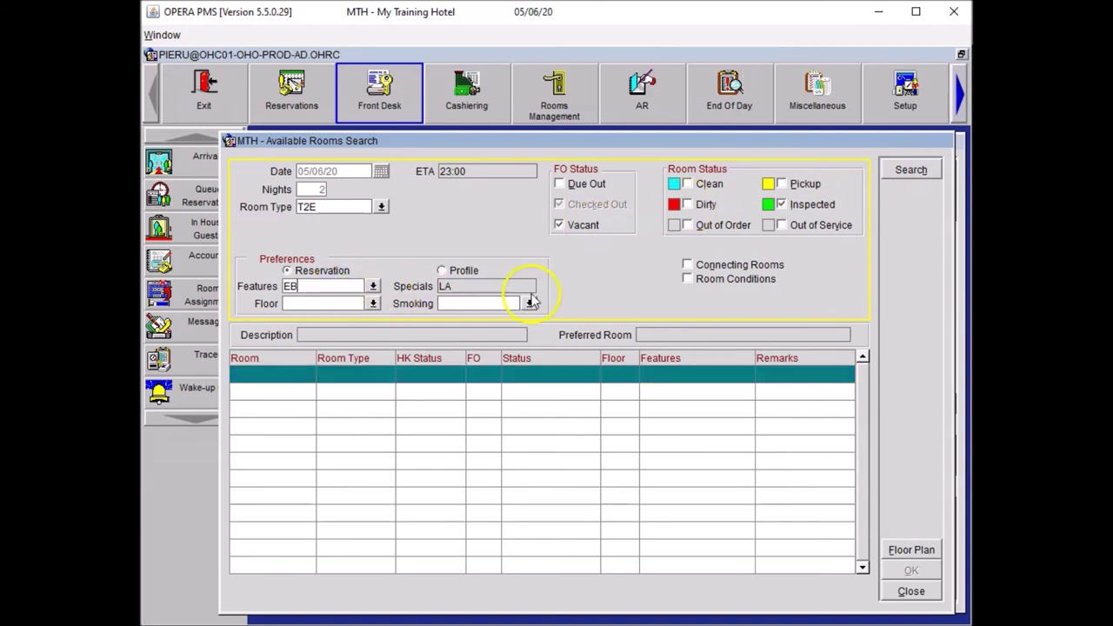
{"action": "left_click", "coordinate": [922, 173]}
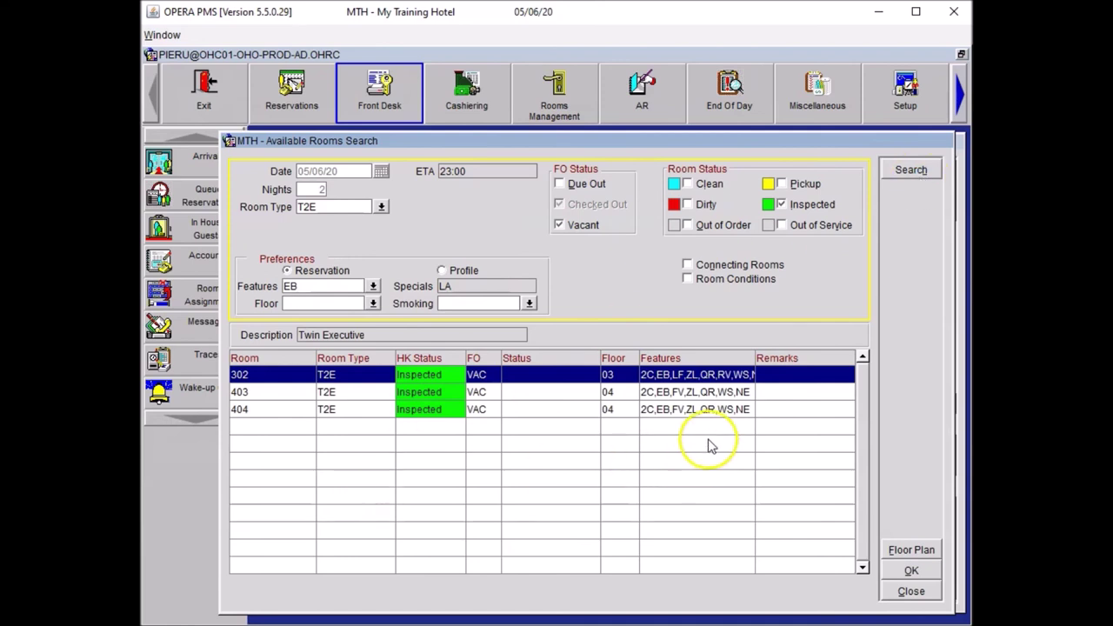
{"action": "left_click", "coordinate": [532, 394]}
{"action": "left_click", "coordinate": [910, 569]}
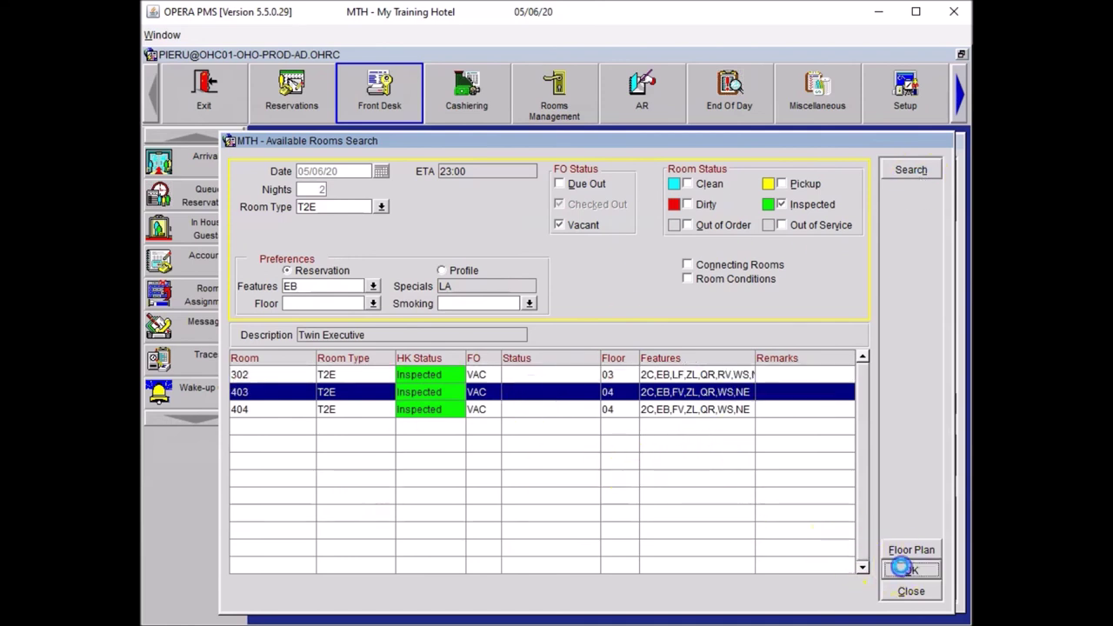
Step: Save the reservation without attaching specials, check the guest in, and close Arrivals
{"action": "left_click", "coordinate": [823, 543]}
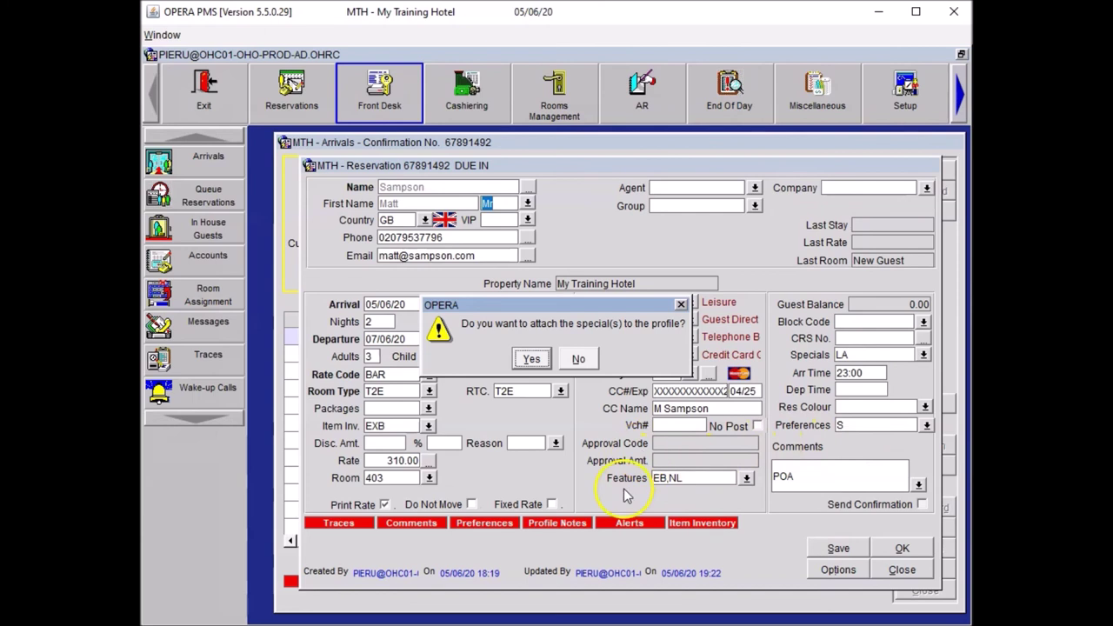
{"action": "left_click", "coordinate": [578, 360]}
{"action": "left_click", "coordinate": [901, 548]}
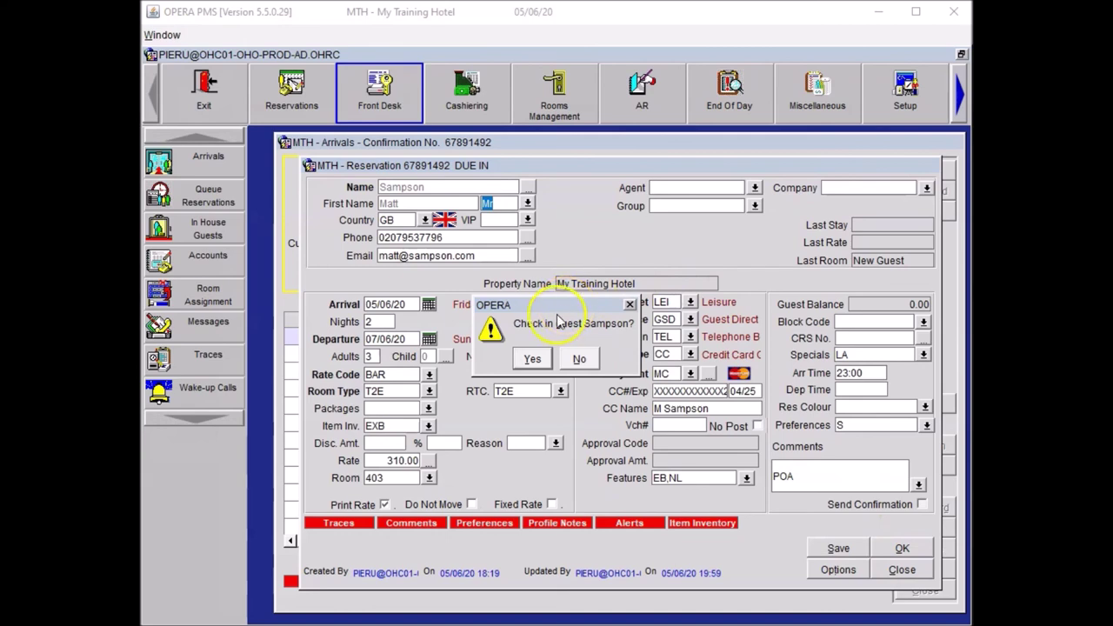
{"action": "left_click", "coordinate": [532, 357]}
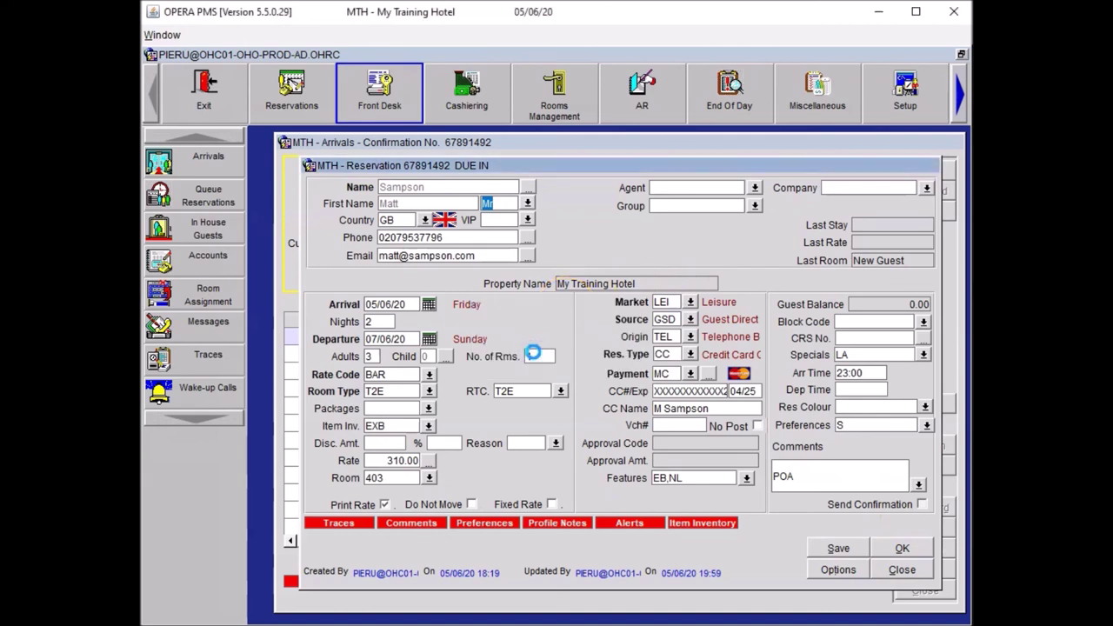
{"action": "left_click", "coordinate": [924, 590]}
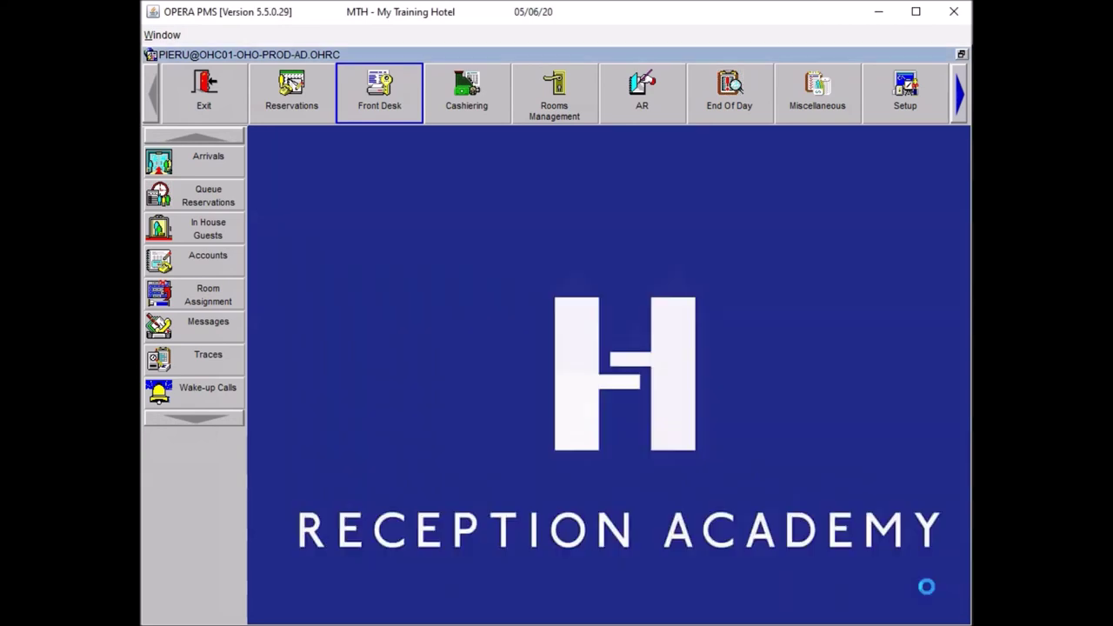
Step: Search In House Guests by the guest's surname and open their reservation
{"action": "left_click", "coordinate": [191, 233]}
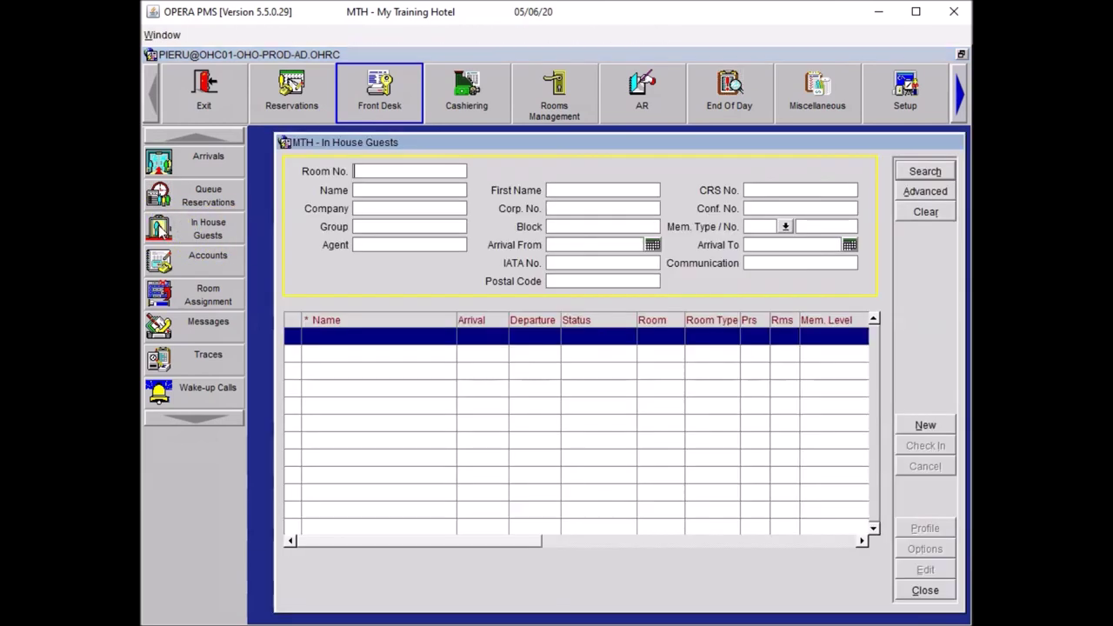
{"action": "left_click", "coordinate": [409, 196]}
{"action": "type", "text": "sam"}
{"action": "key", "text": "Return"}
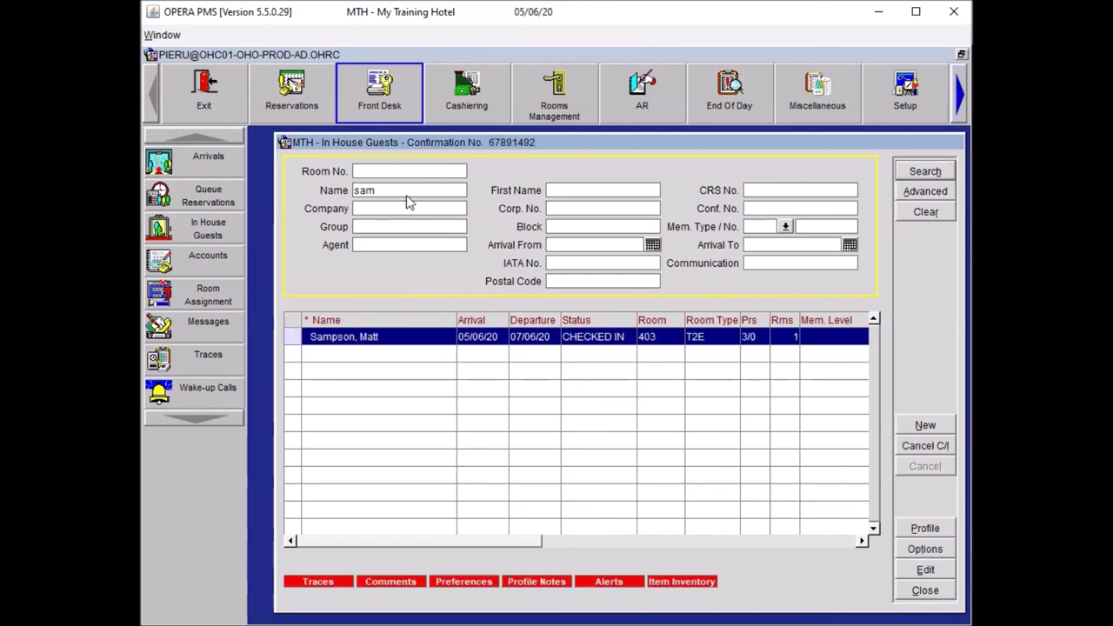
{"action": "key", "text": "Return"}
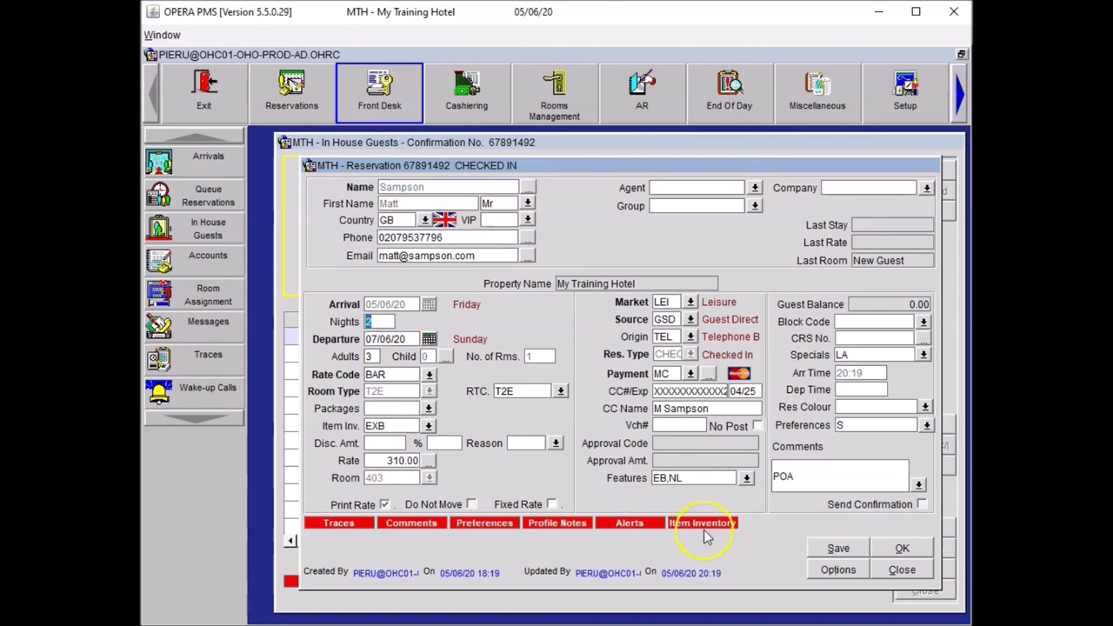
Step: Record a manual credit card authorization of 720.00 with an approval code
{"action": "left_click", "coordinate": [835, 571]}
{"action": "left_click", "coordinate": [547, 338]}
{"action": "left_click", "coordinate": [550, 348]}
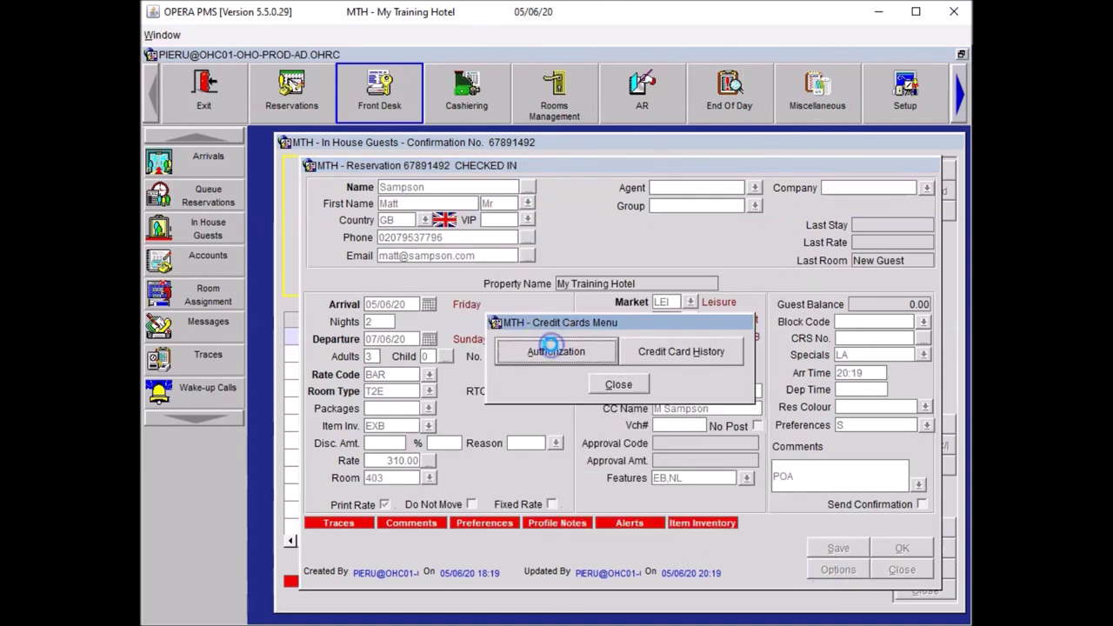
{"action": "left_click", "coordinate": [782, 310]}
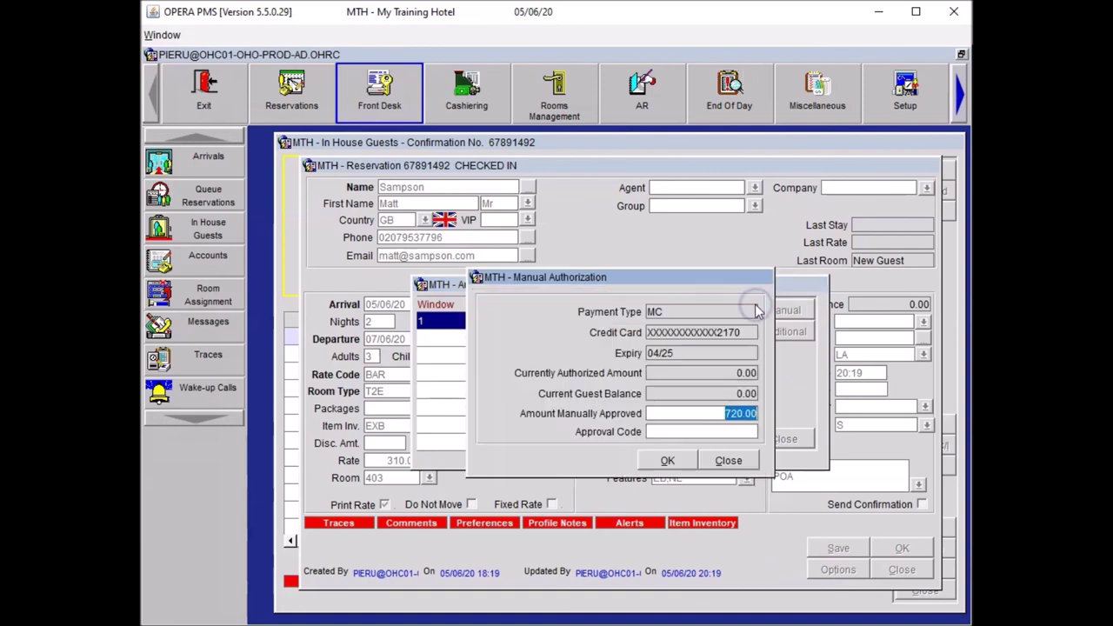
{"action": "left_click", "coordinate": [656, 432]}
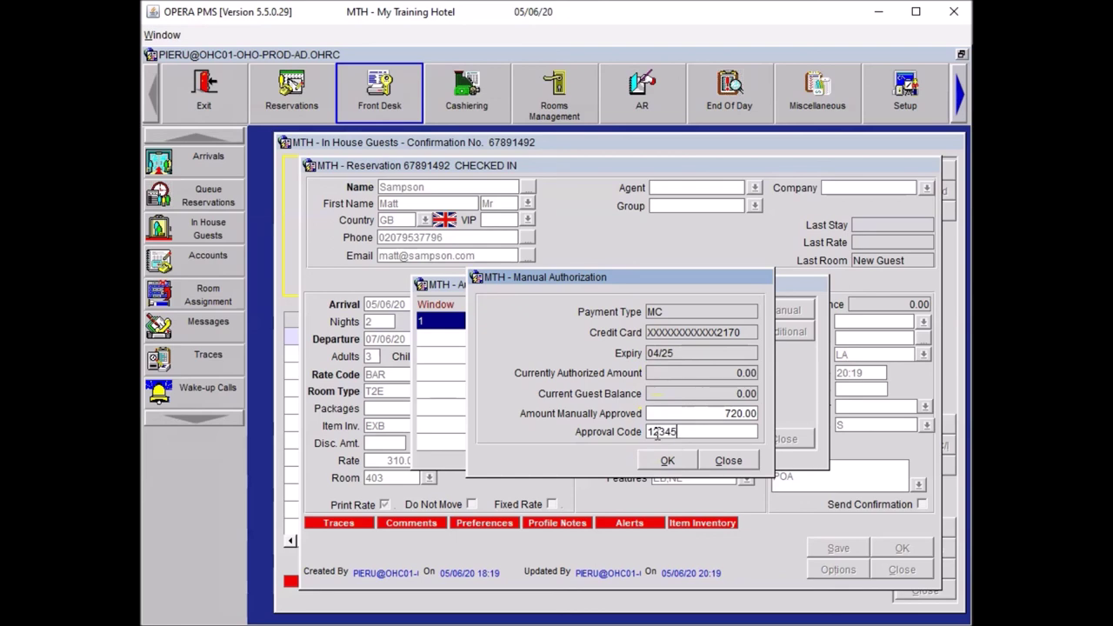
{"action": "left_click", "coordinate": [661, 462]}
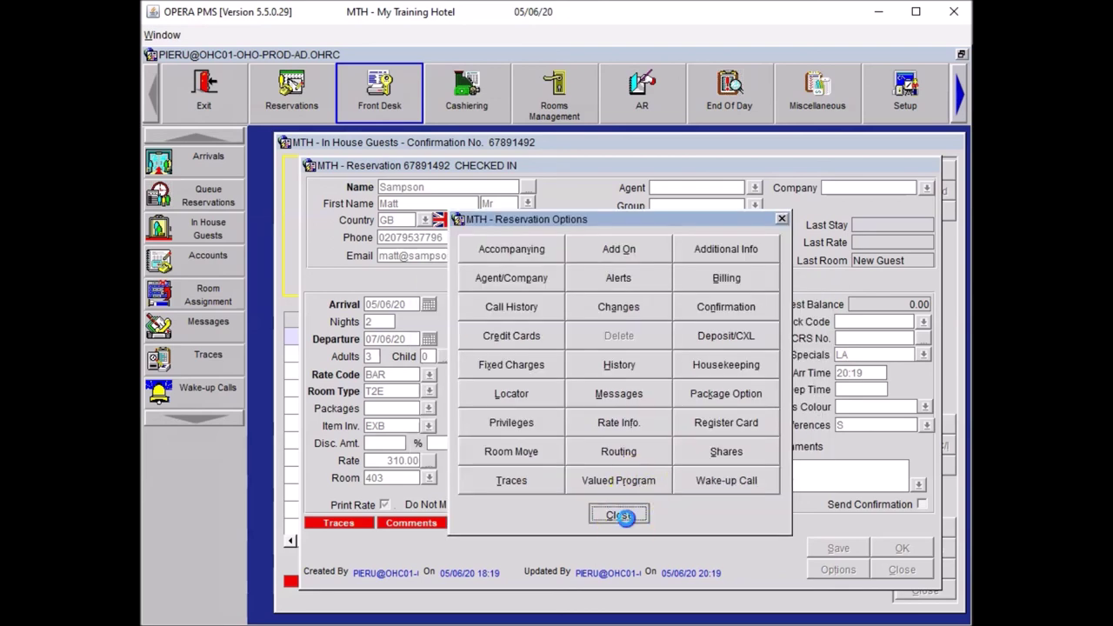
Step: Close the options, the reservation and the In House Guests search
{"action": "left_click", "coordinate": [623, 517]}
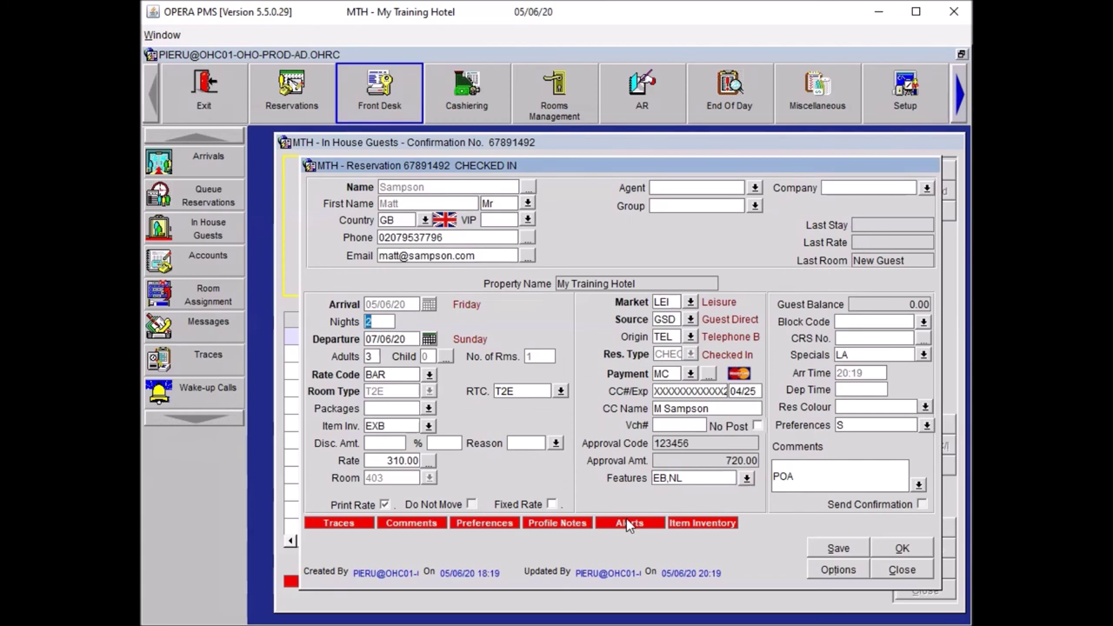
{"action": "left_click", "coordinate": [876, 555]}
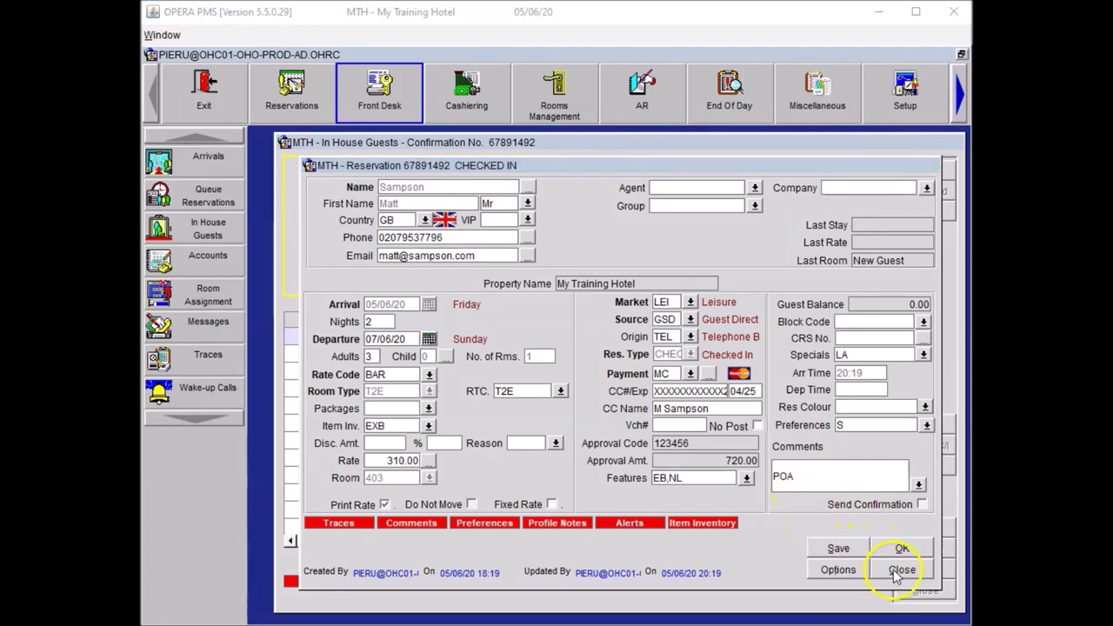
{"action": "left_click", "coordinate": [901, 571]}
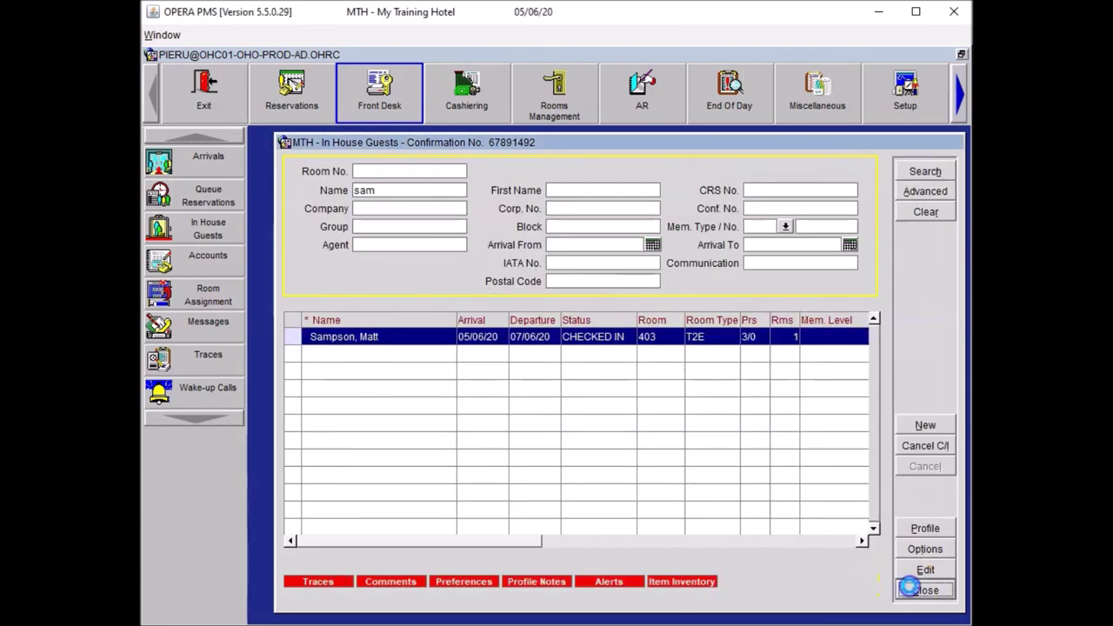
{"action": "left_click", "coordinate": [908, 589]}
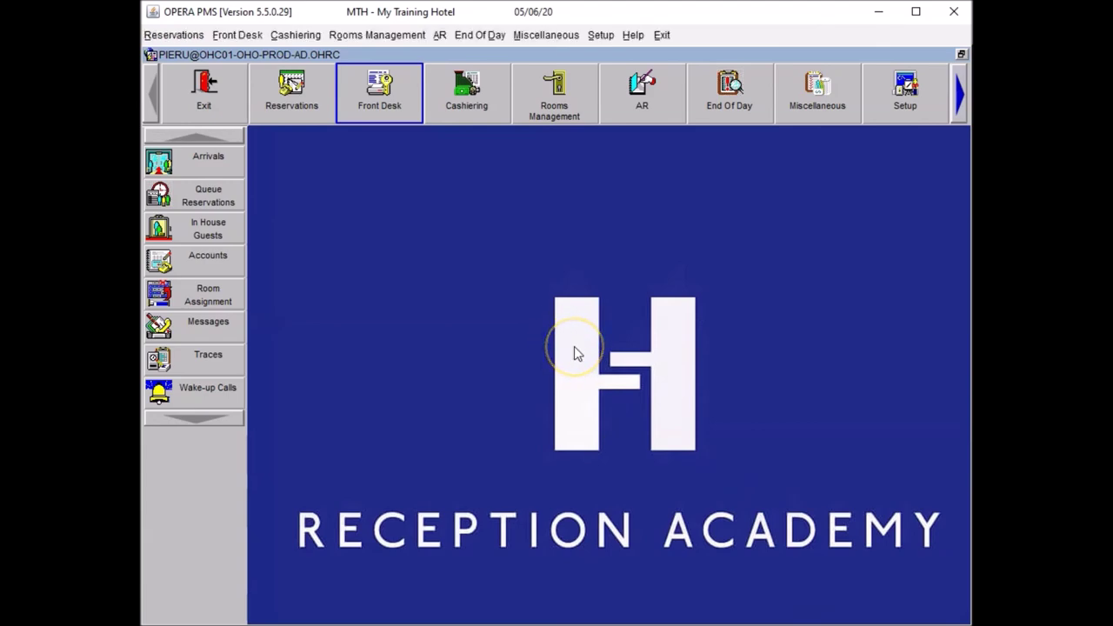